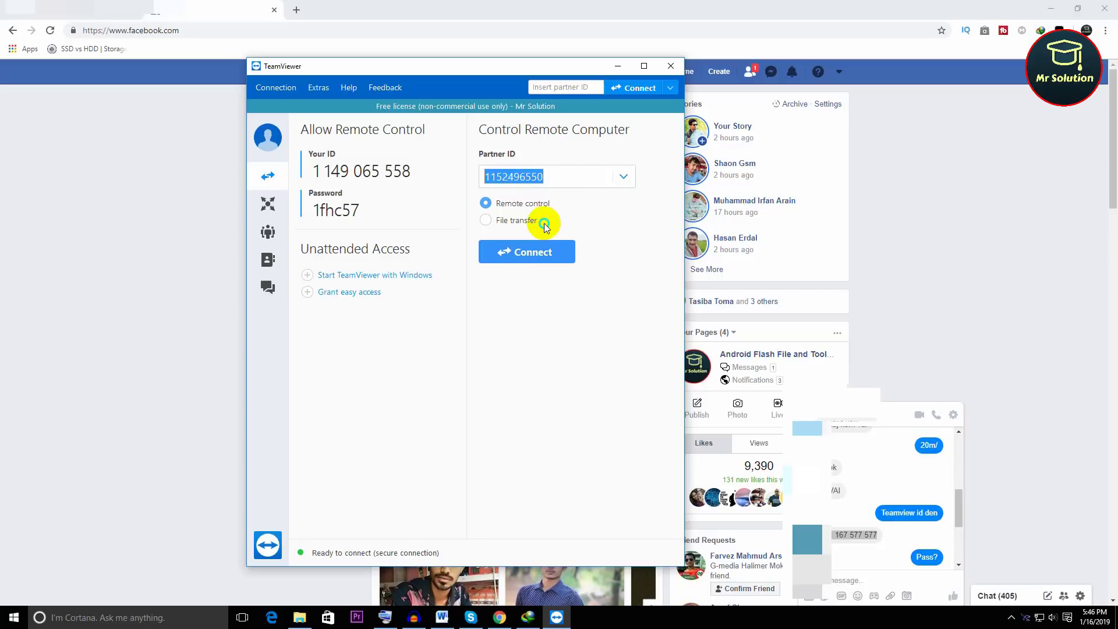
Paste the partner's ID into the Partner ID field and connect in remote control mode.
{"action": "right_click", "coordinate": [512, 179]}
{"action": "left_click", "coordinate": [538, 227]}
{"action": "left_click", "coordinate": [525, 263]}
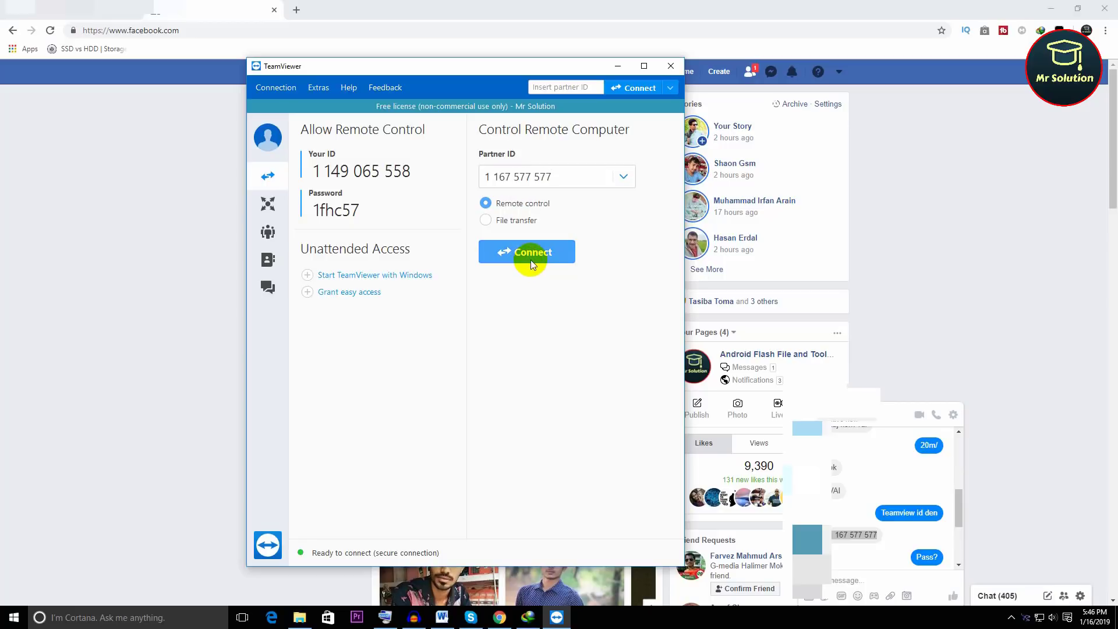
Copy the partner's session password from the Facebook chat.
{"action": "scroll", "coordinate": [867, 557], "scroll_direction": "down", "scroll_amount": 2}
{"action": "double_click", "coordinate": [839, 455]}
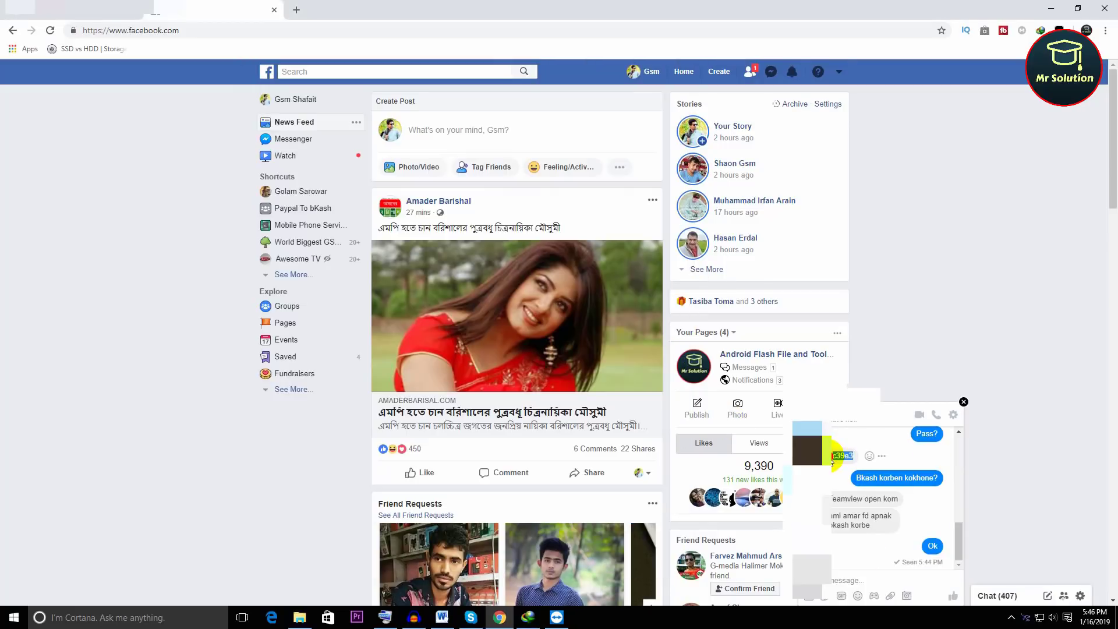
{"action": "right_click", "coordinate": [841, 458]}
{"action": "left_click", "coordinate": [863, 466]}
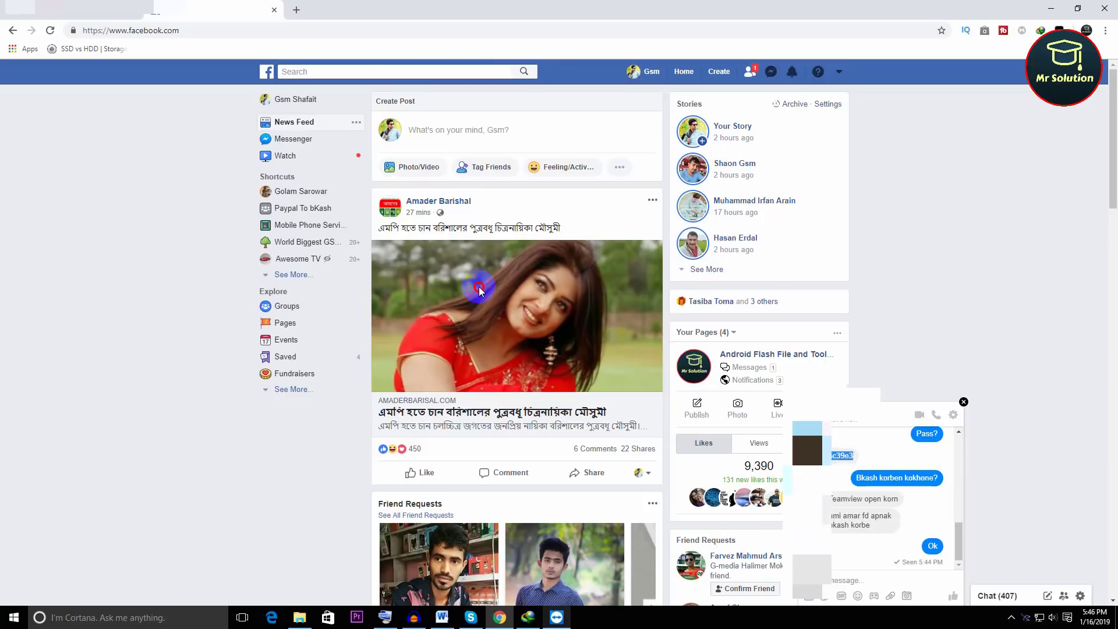
Paste the partner's session password into the TeamViewer Authentication prompt.
{"action": "scroll", "coordinate": [901, 529], "scroll_direction": "up", "scroll_amount": 5}
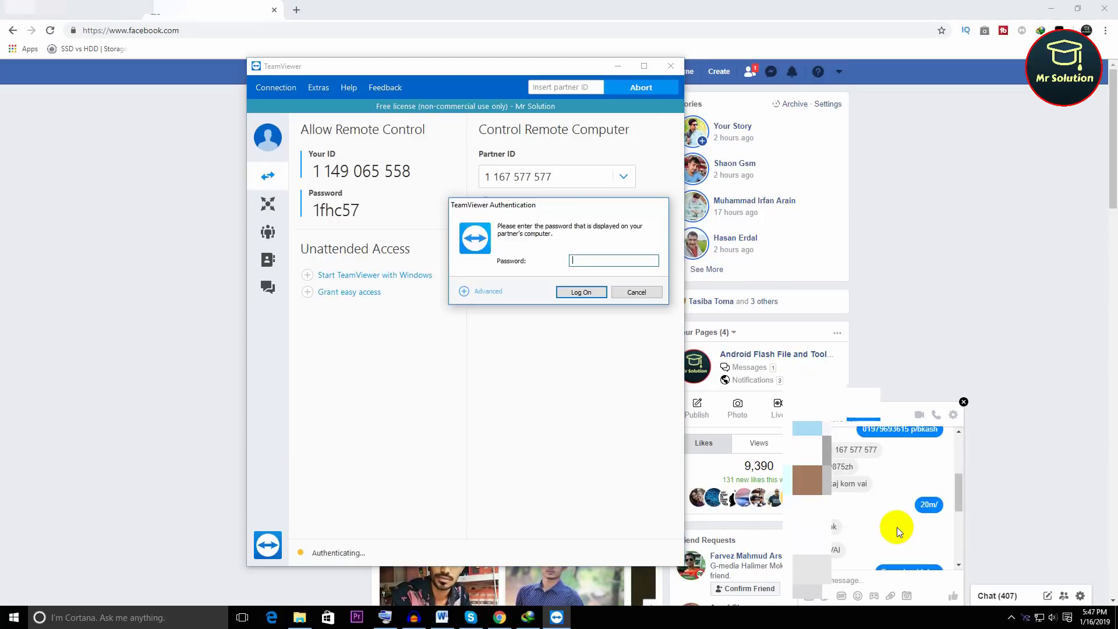
{"action": "scroll", "coordinate": [896, 527], "scroll_direction": "up", "scroll_amount": 5}
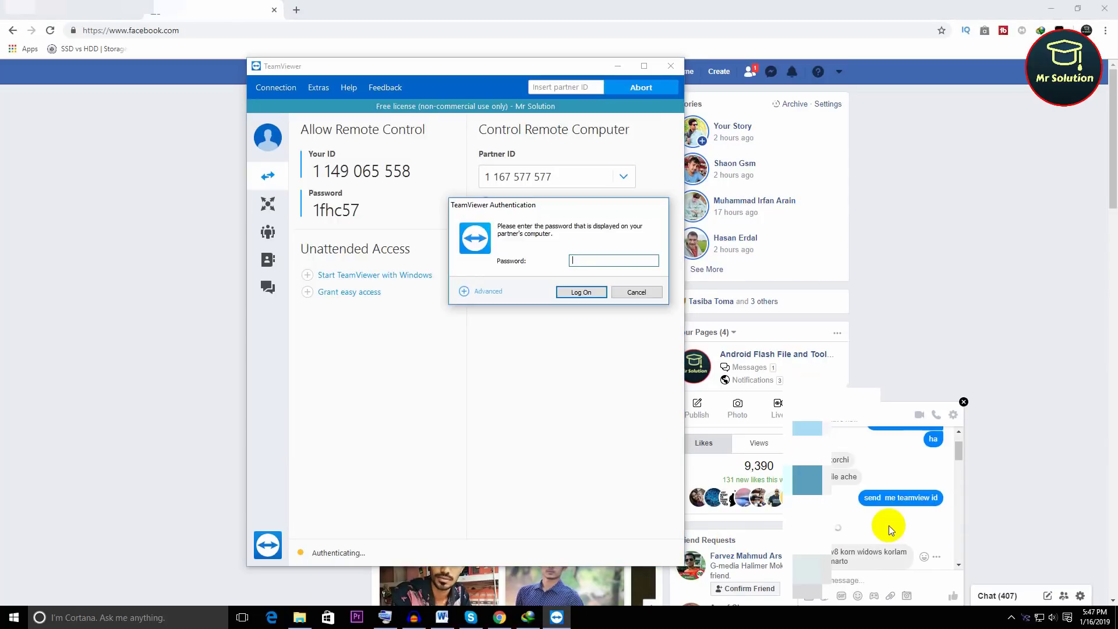
{"action": "scroll", "coordinate": [892, 494], "scroll_direction": "up", "scroll_amount": 10}
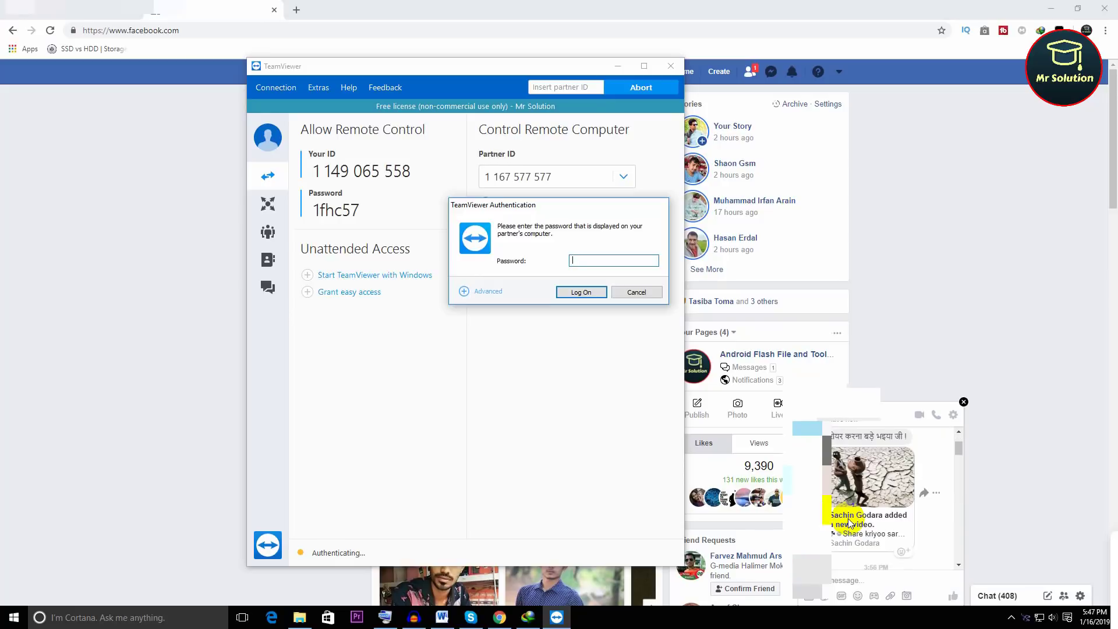
{"action": "scroll", "coordinate": [855, 524], "scroll_direction": "down", "scroll_amount": 5}
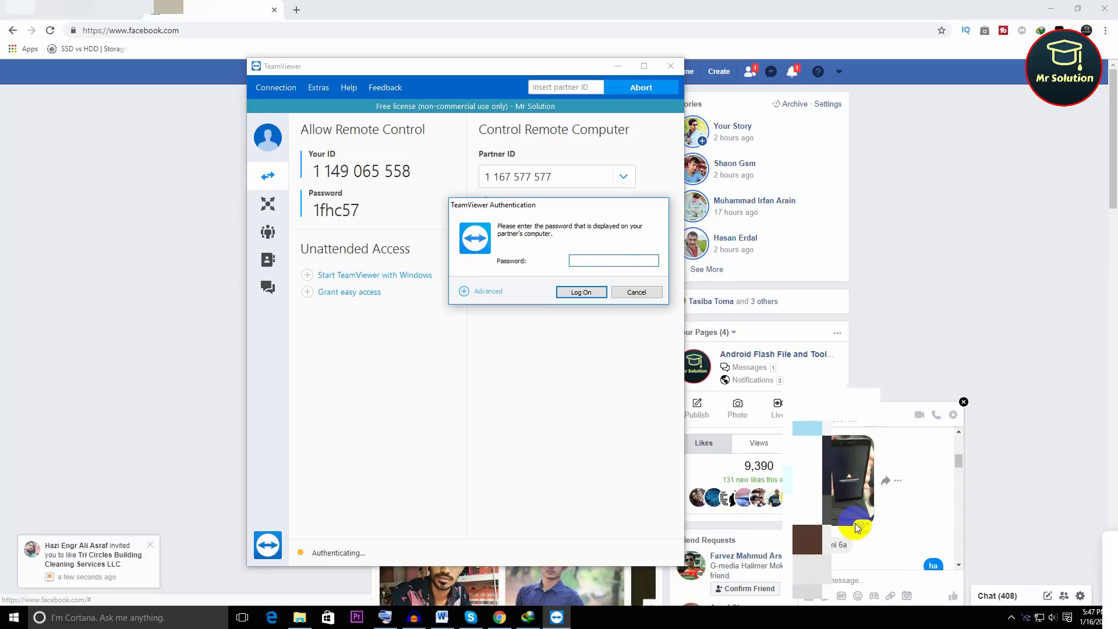
{"action": "left_click", "coordinate": [617, 259]}
{"action": "right_click", "coordinate": [610, 264]}
{"action": "left_click", "coordinate": [636, 316]}
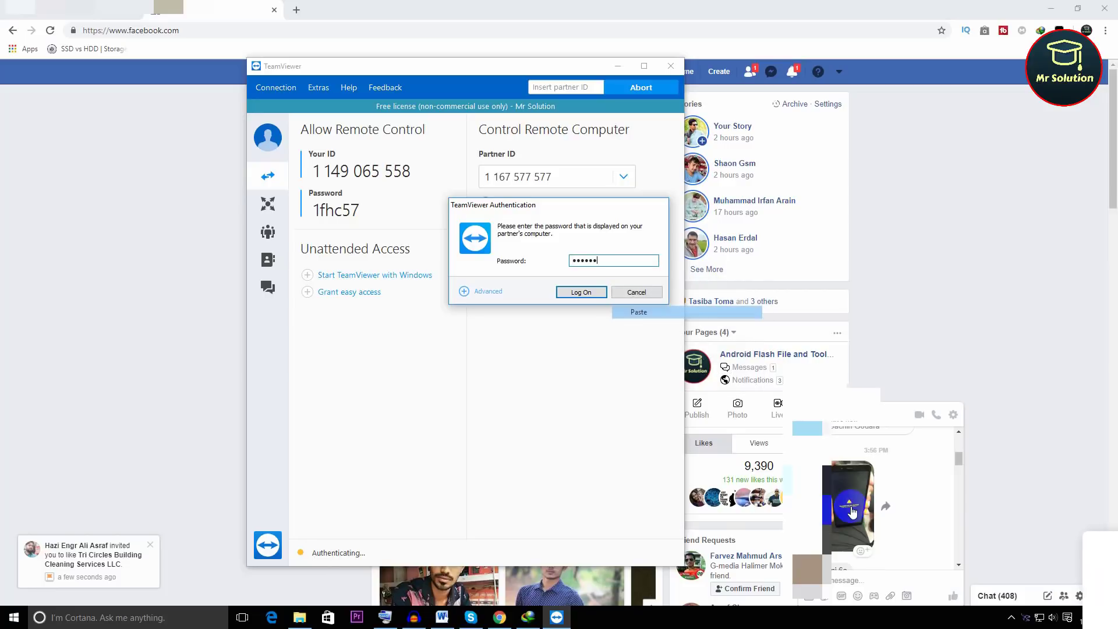
Open the phone photo in the Facebook chat at full size and examine the error on its screen.
{"action": "left_click", "coordinate": [840, 485]}
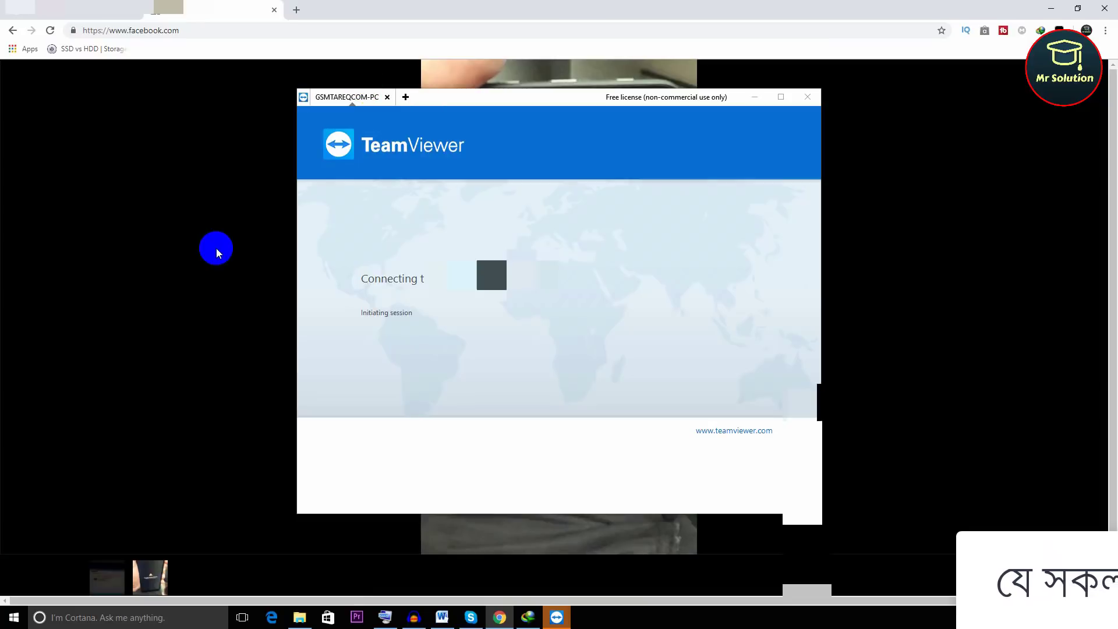
{"action": "left_click", "coordinate": [215, 250]}
{"action": "left_click", "coordinate": [846, 508]}
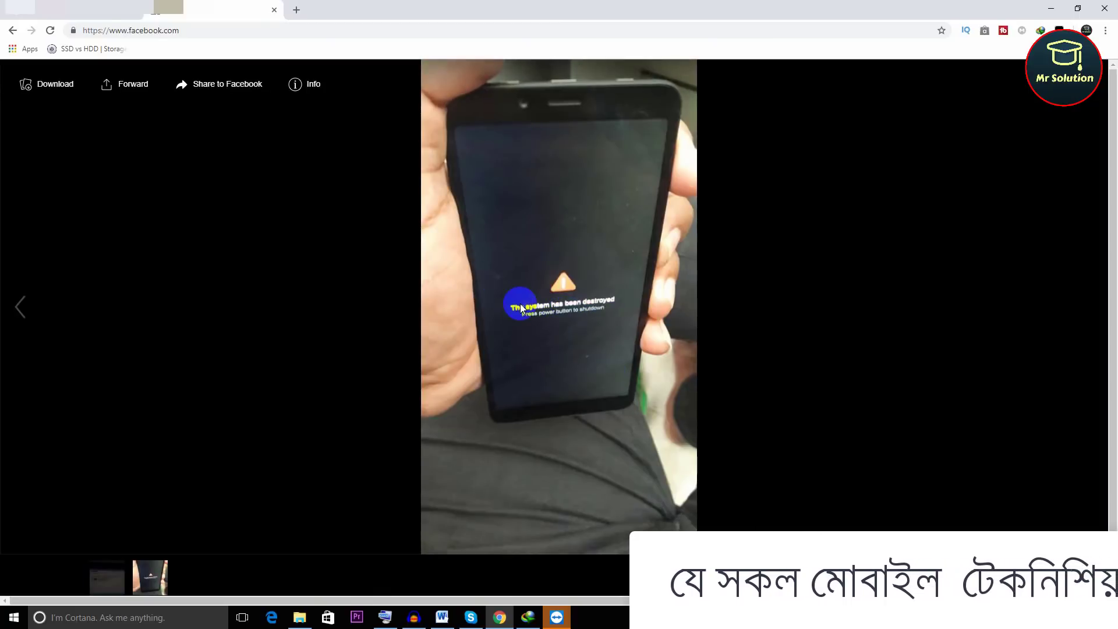
Switch to the TeamViewer remote session and minimize the remote computer's Facebook browser window.
{"action": "left_click", "coordinate": [556, 616]}
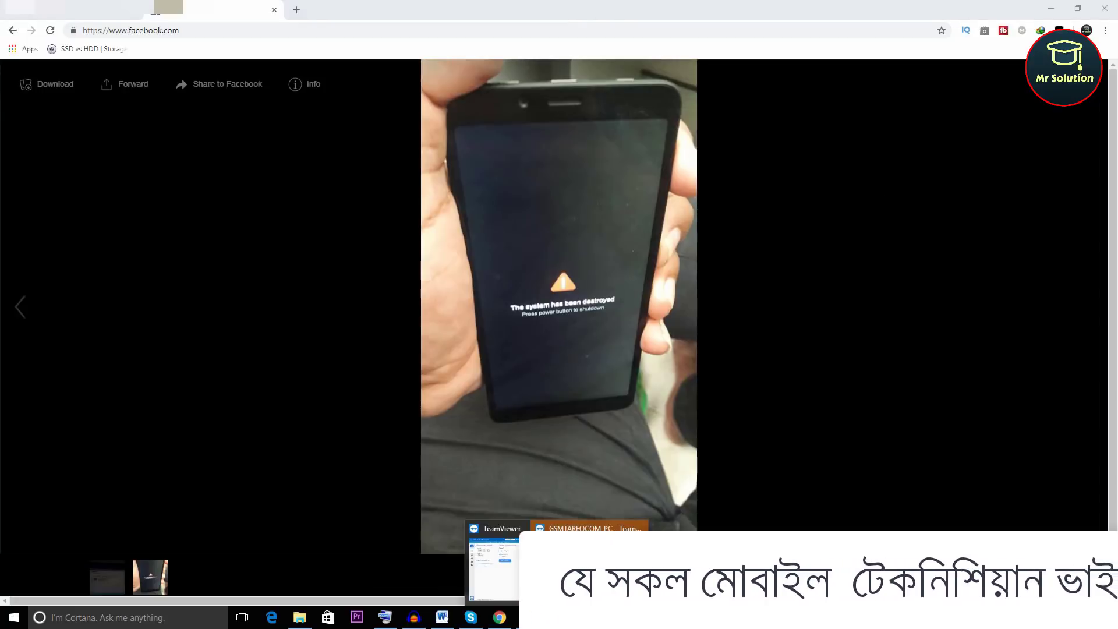
{"action": "left_click", "coordinate": [585, 566]}
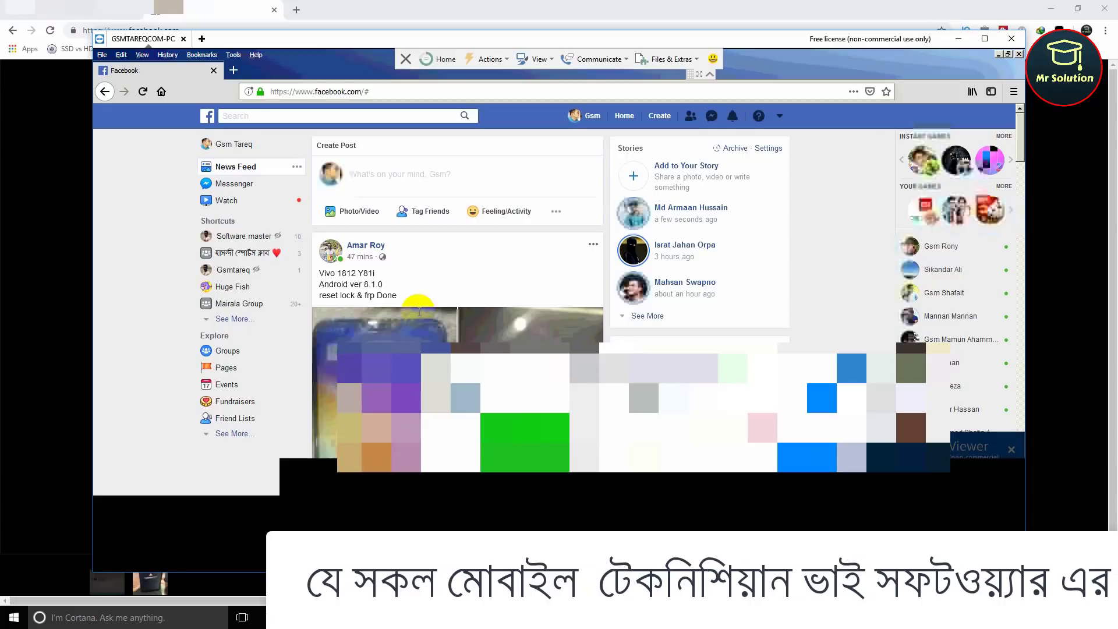
{"action": "left_click", "coordinate": [999, 56]}
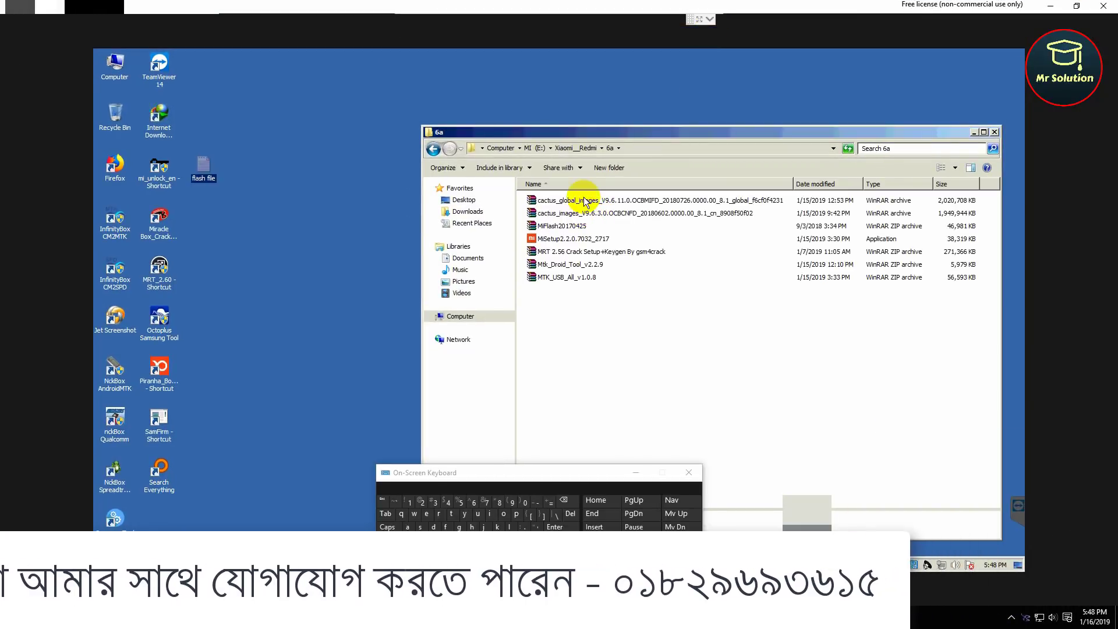
Open the cactus_global_images_V9.6.11.0 archive in the 6a folder with 7-Zip.
{"action": "left_click", "coordinate": [600, 202]}
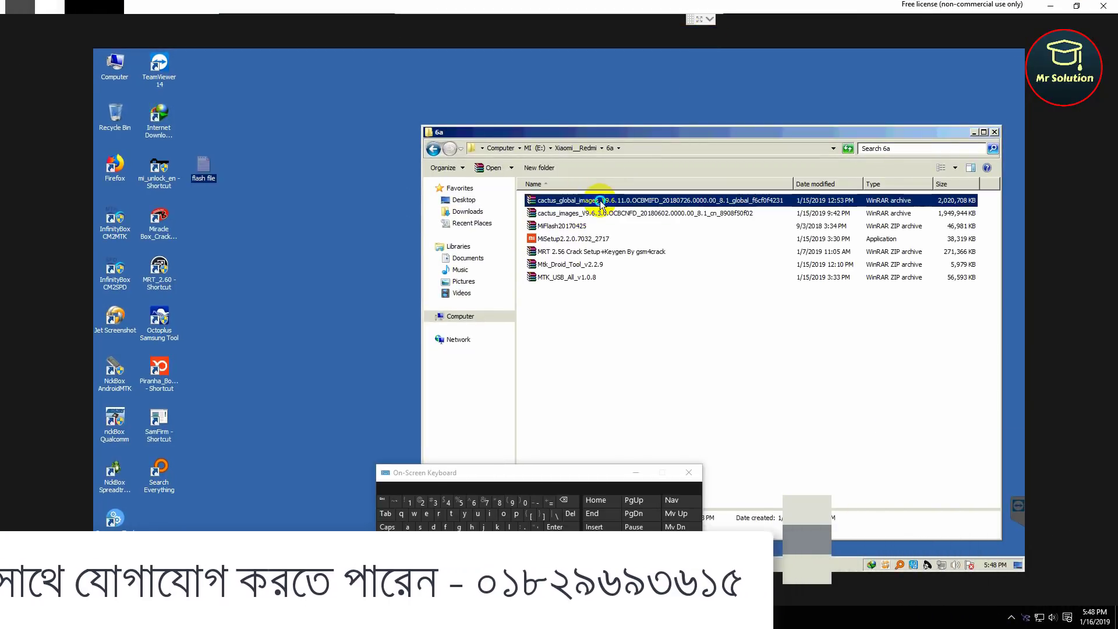
{"action": "right_click", "coordinate": [600, 201]}
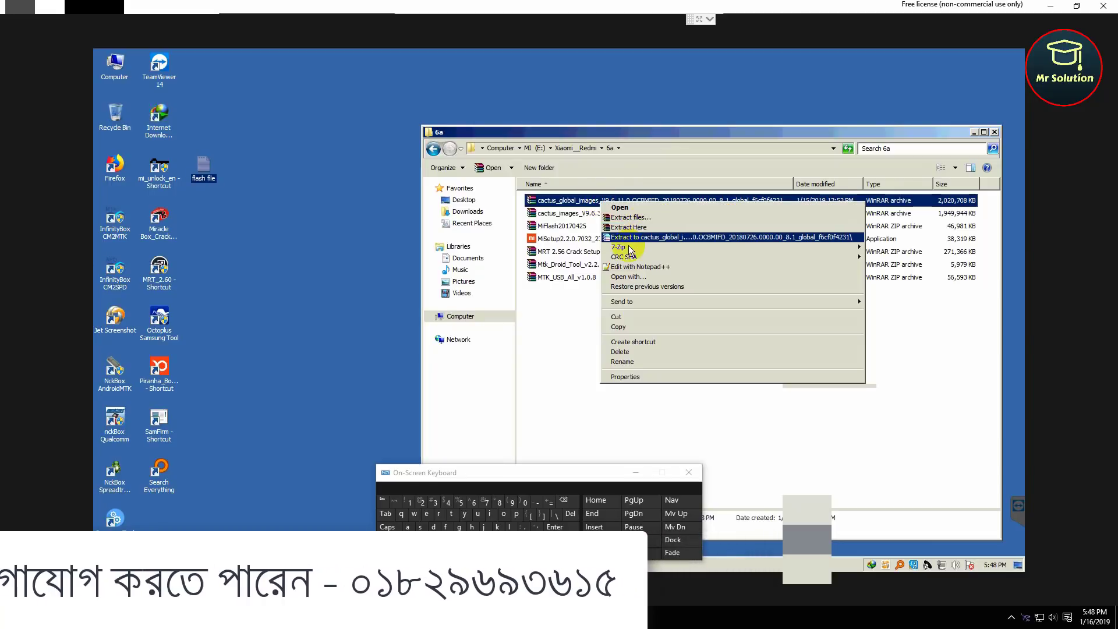
{"action": "mouse_move", "coordinate": [623, 247]}
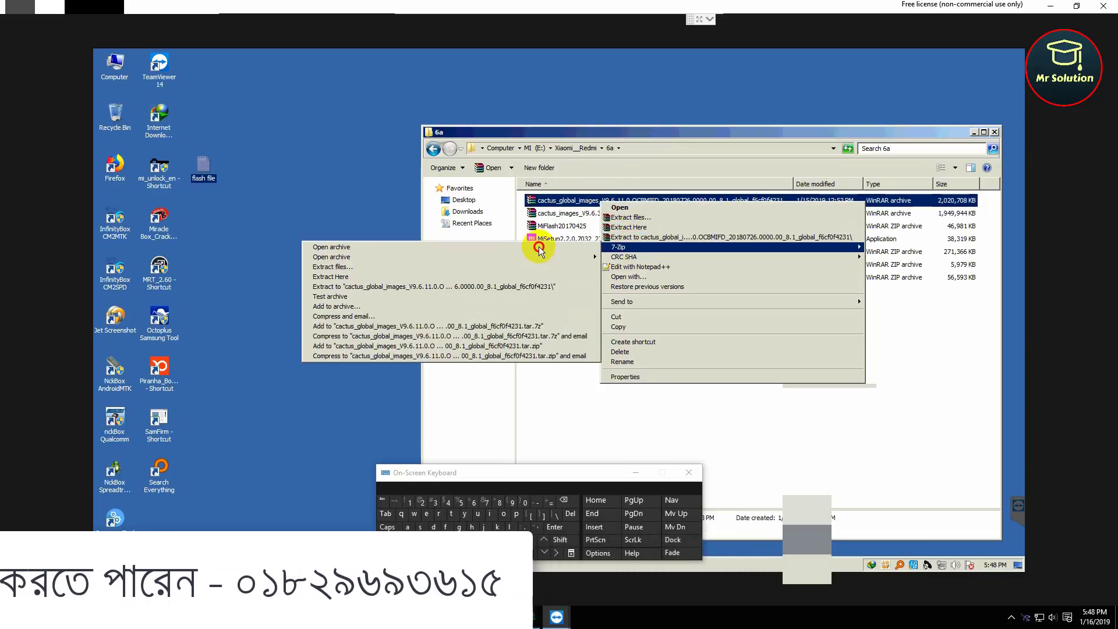
{"action": "left_click", "coordinate": [538, 247]}
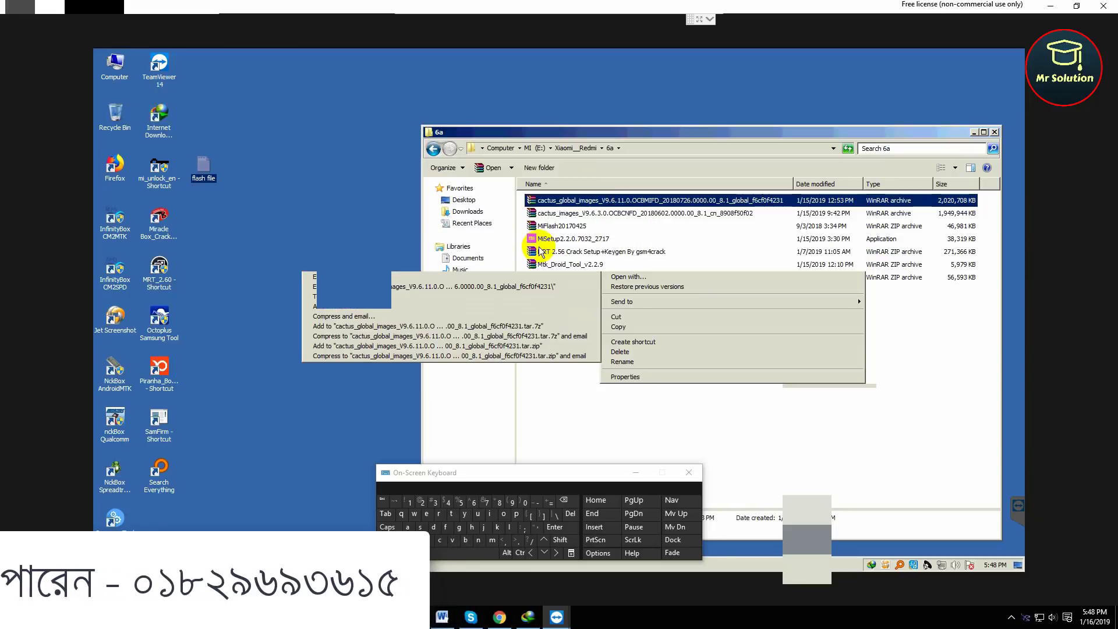
{"action": "left_click", "coordinate": [604, 247]}
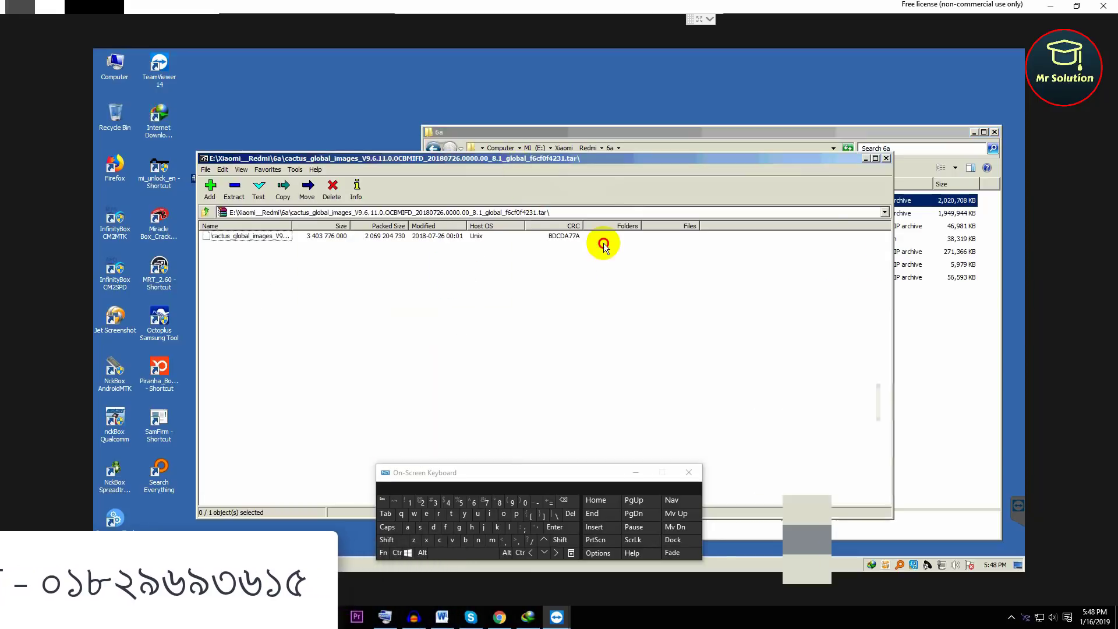
Move the 7-Zip window clear of the desktop and extract the cactus_global_images_V9.6.11.0 file to the desktop.
{"action": "left_click_drag", "start_coordinate": [468, 159], "coordinate": [558, 242]}
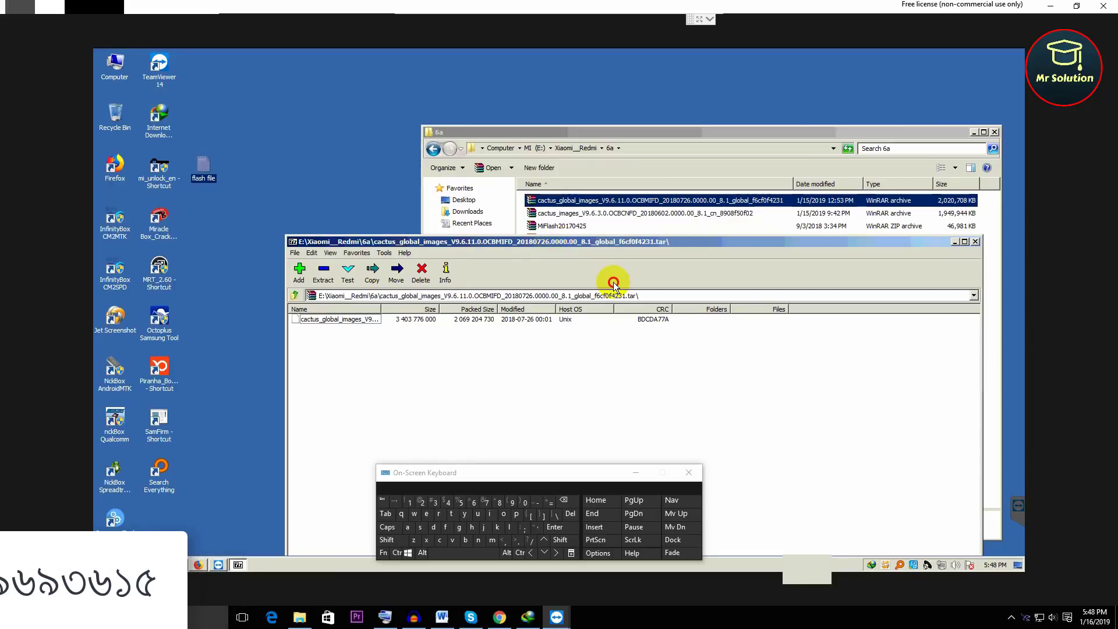
{"action": "left_click_drag", "start_coordinate": [563, 271], "coordinate": [561, 286]}
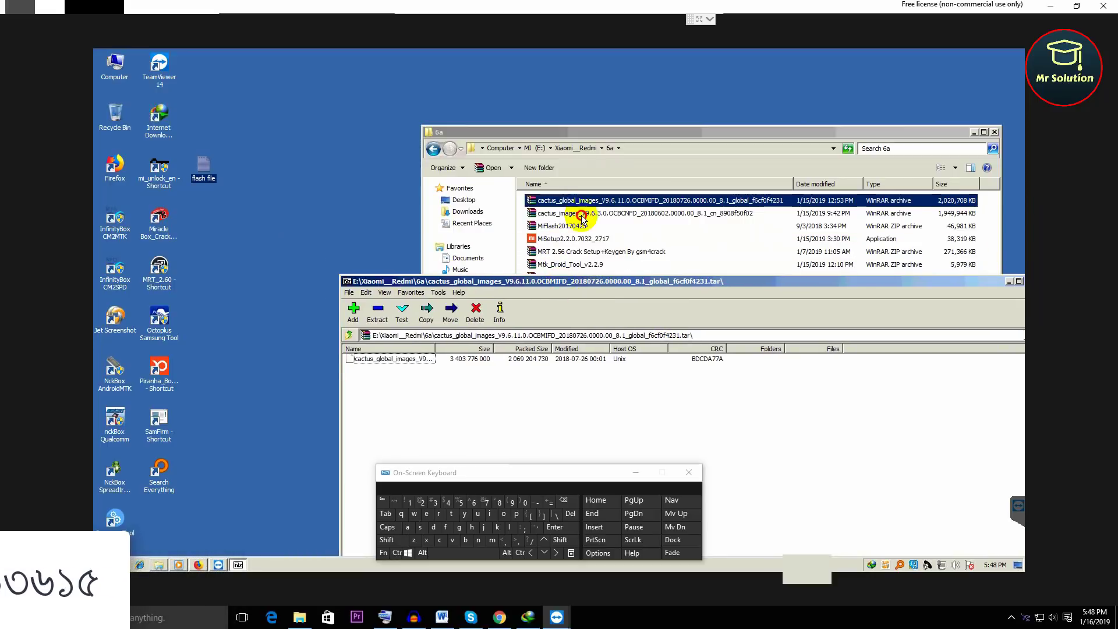
{"action": "left_click_drag", "start_coordinate": [463, 280], "coordinate": [484, 211]}
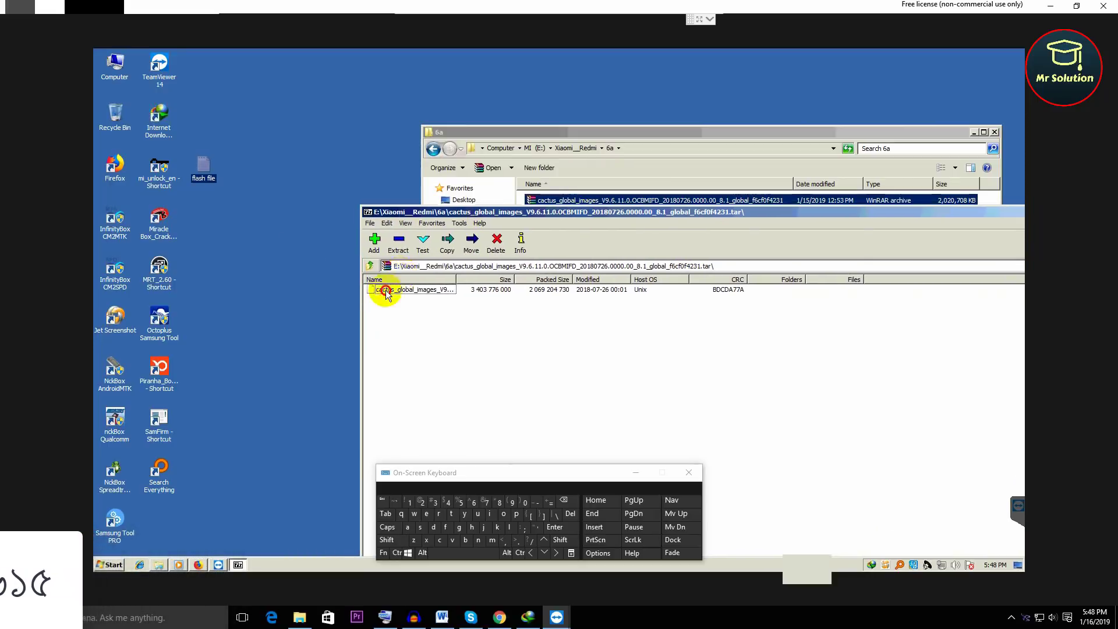
{"action": "left_click_drag", "start_coordinate": [385, 291], "coordinate": [320, 150]}
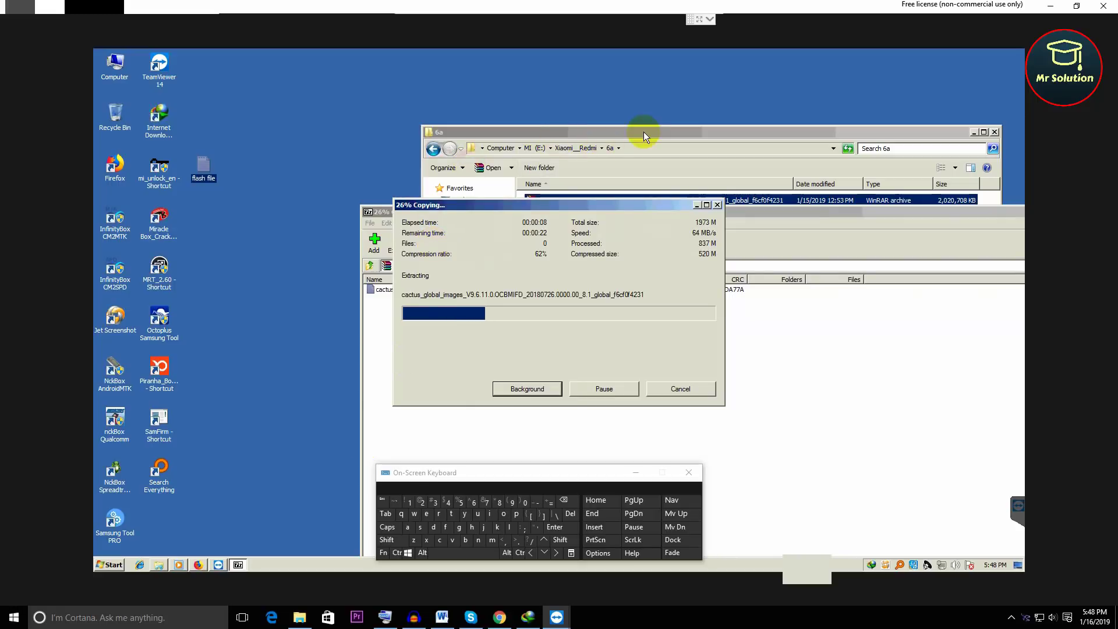
{"action": "left_click", "coordinate": [810, 289]}
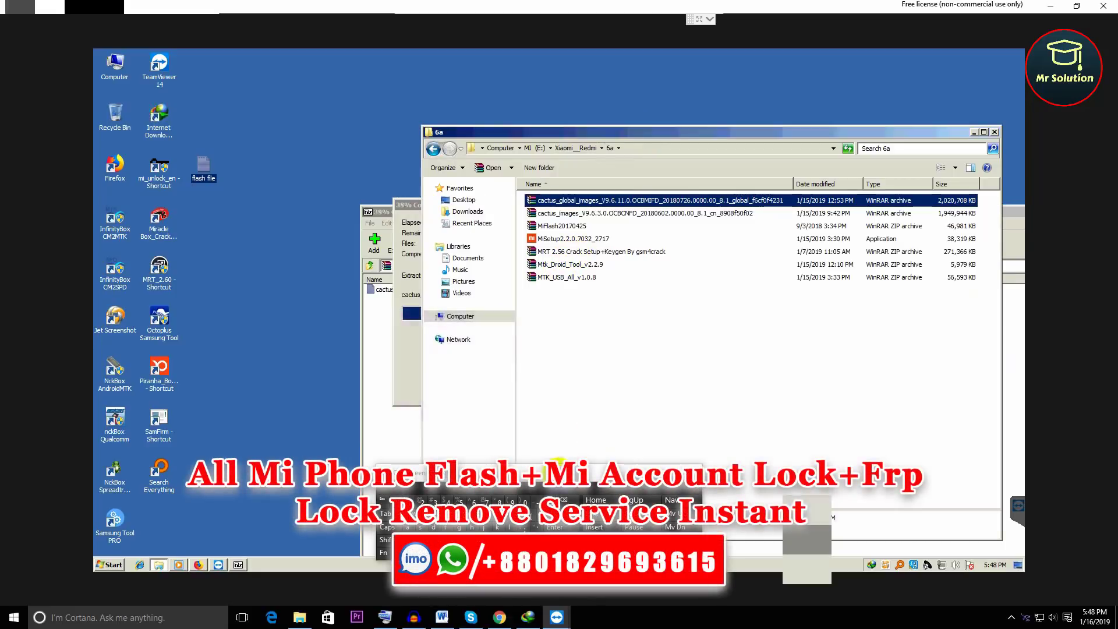
{"action": "left_click_drag", "start_coordinate": [538, 476], "coordinate": [604, 481]}
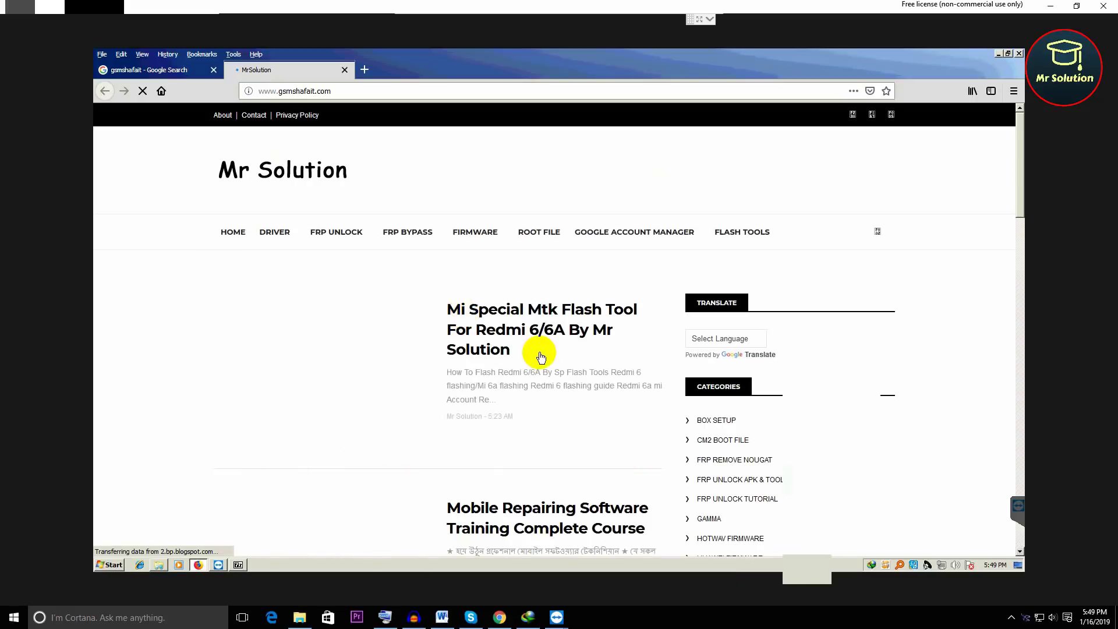
Open the "Mi Special Mtk Flash Tool For Redmi 6/6A" post on gsmshafait.com and locate its download links.
{"action": "scroll", "coordinate": [498, 205], "scroll_direction": "down", "scroll_amount": 3}
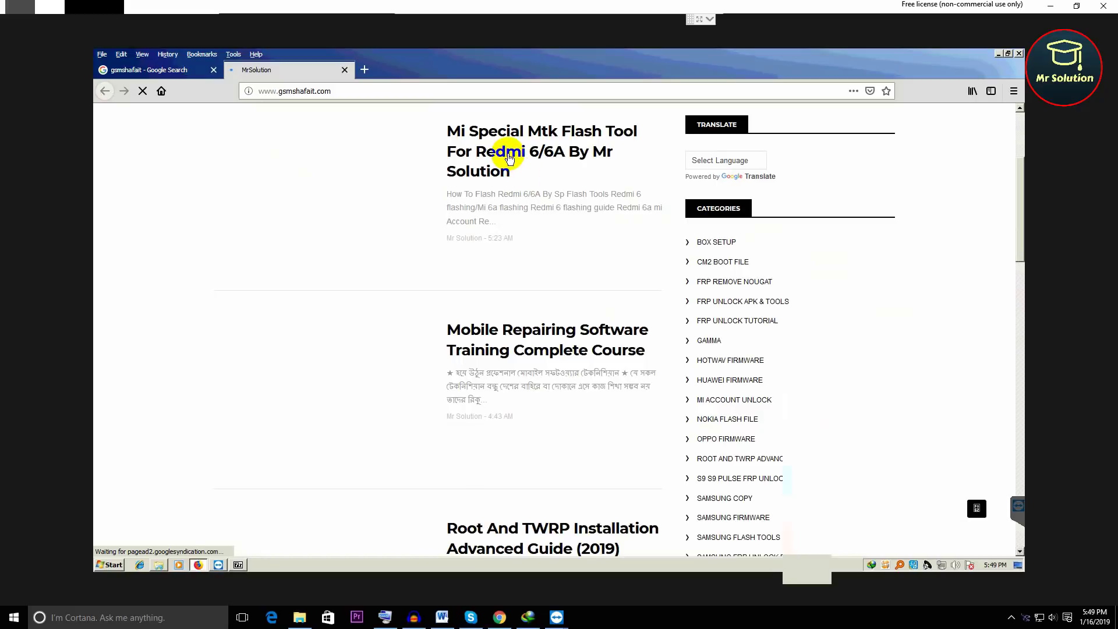
{"action": "left_click", "coordinate": [508, 156]}
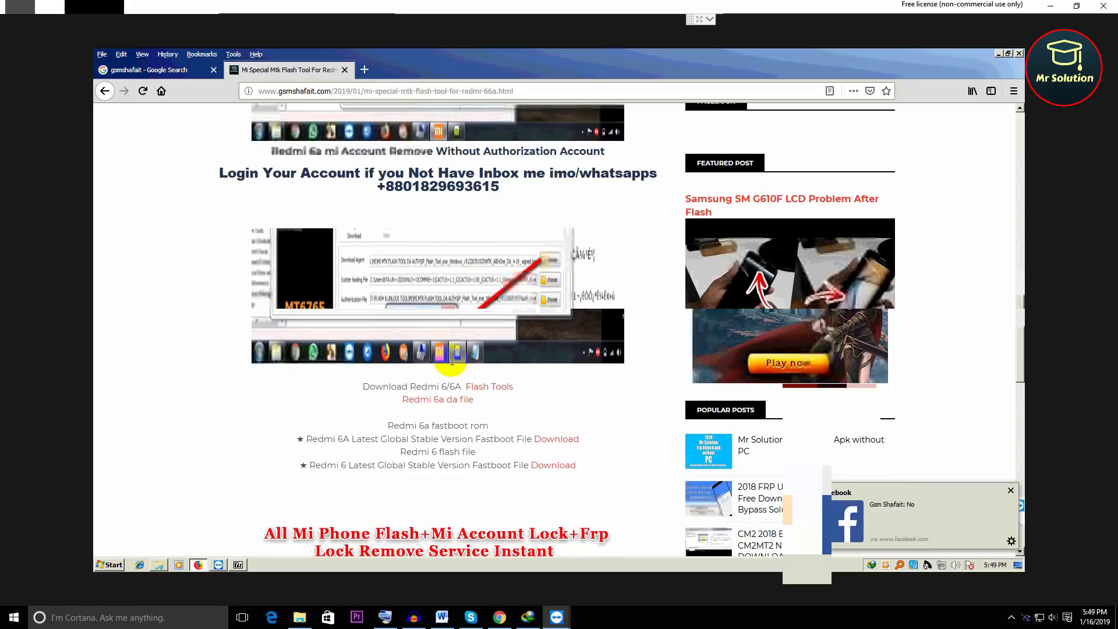
{"action": "scroll", "coordinate": [451, 364], "scroll_direction": "down", "scroll_amount": 7}
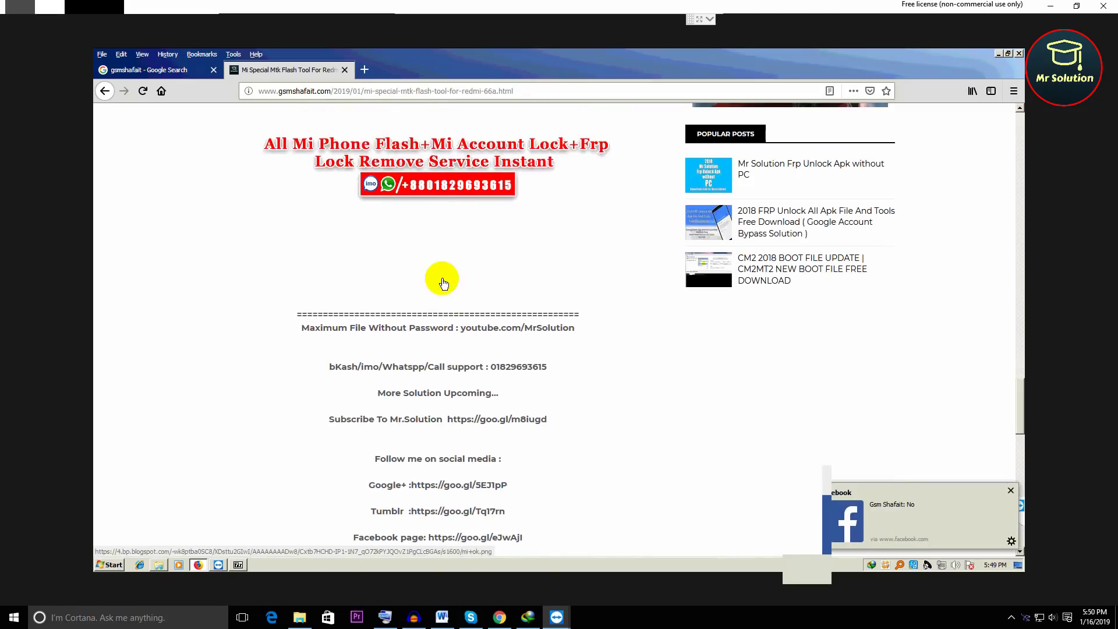
{"action": "scroll", "coordinate": [442, 284], "scroll_direction": "up", "scroll_amount": 7}
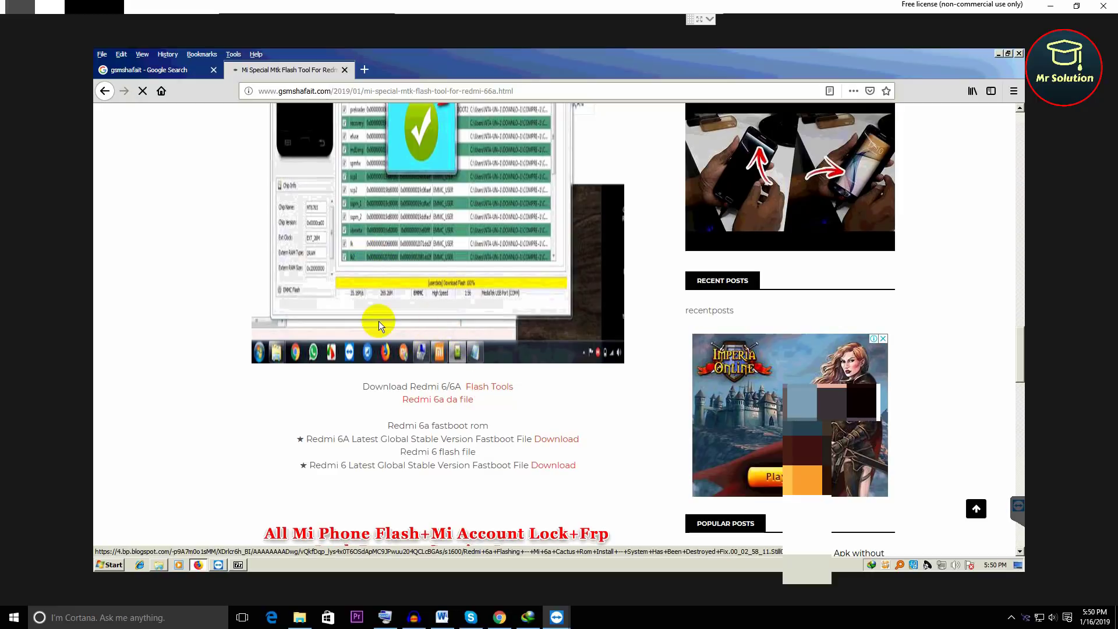
Download Mi Special Mtk Flash Tool By Mr Solution.7z to the remote desktop and open its containing folder.
{"action": "left_click", "coordinate": [344, 292]}
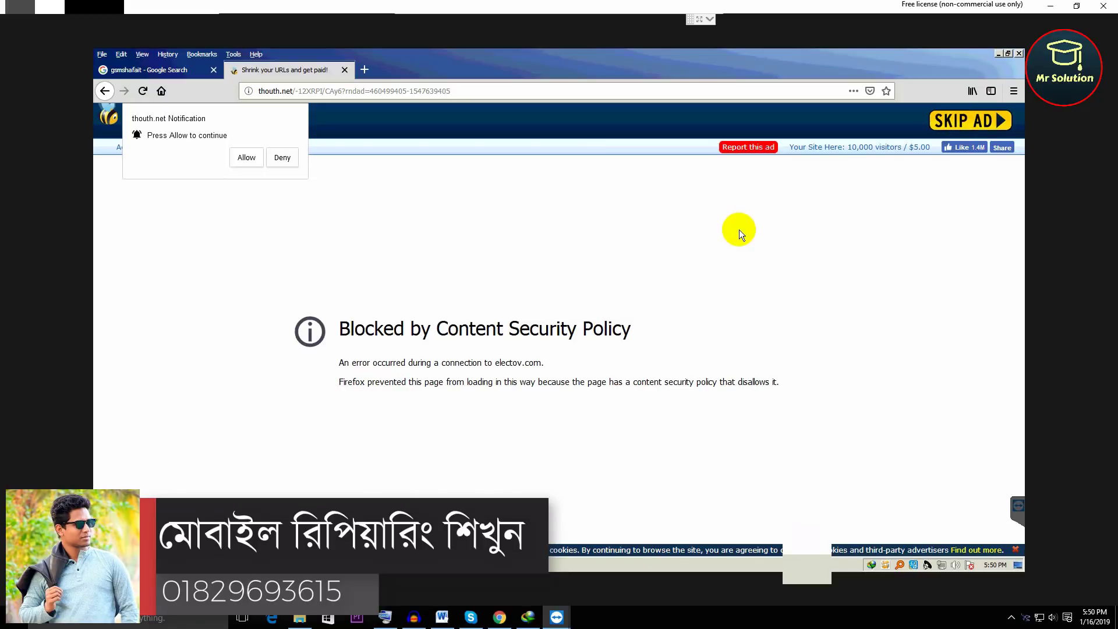
{"action": "left_click", "coordinate": [739, 229]}
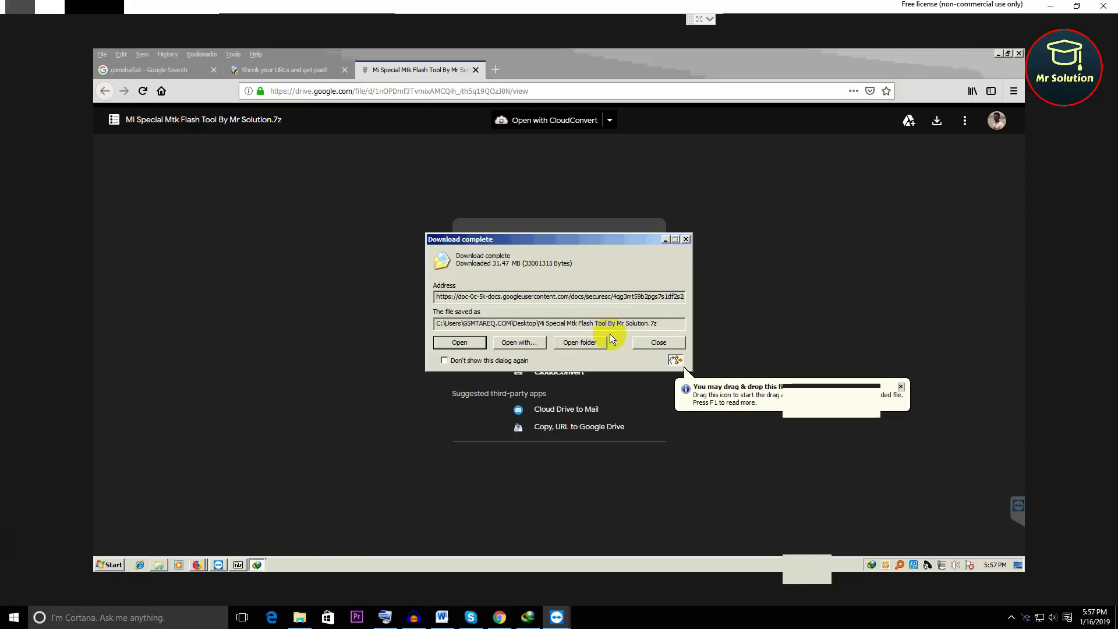
{"action": "left_click", "coordinate": [592, 344]}
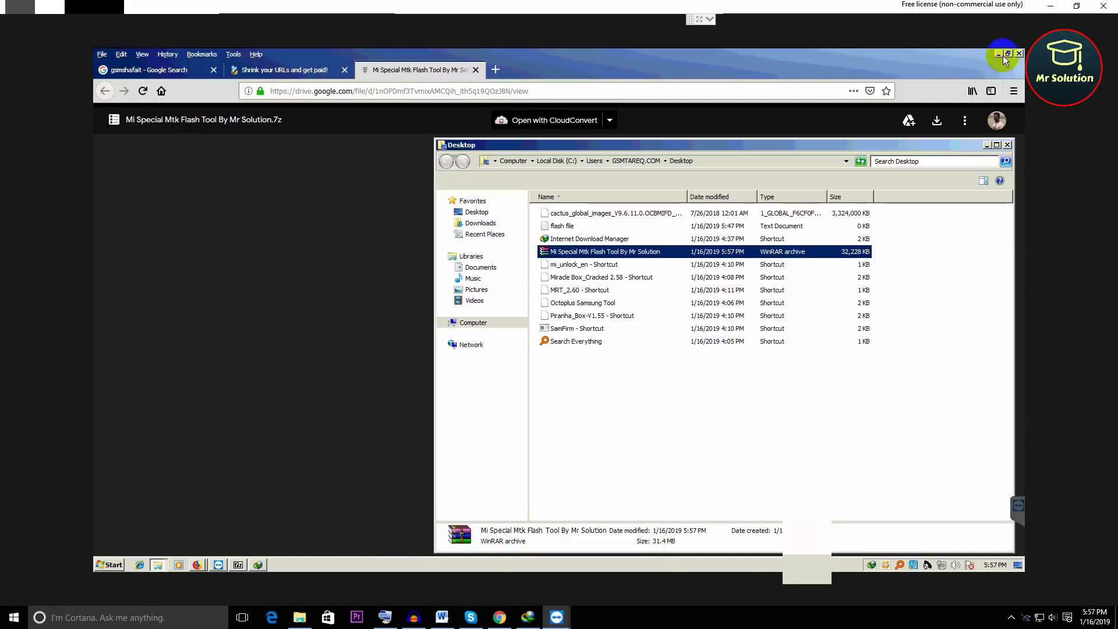
Minimize the main Firefox window, Internet Download Manager and the Cointiply pop-up, leaving the Desktop folder open.
{"action": "left_click", "coordinate": [998, 53]}
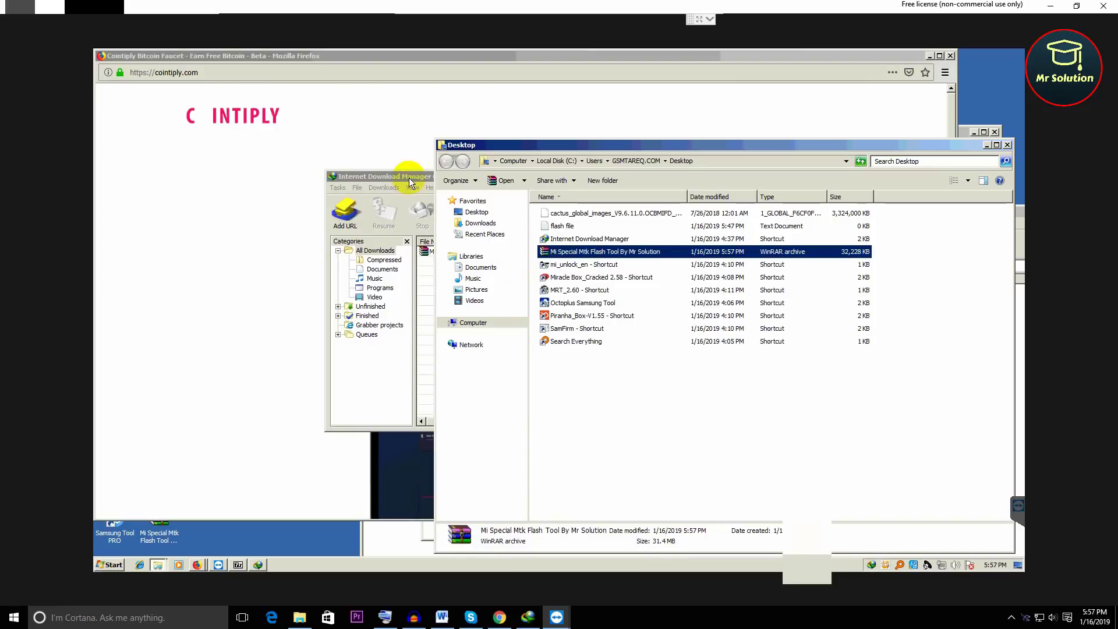
{"action": "left_click", "coordinate": [409, 181]}
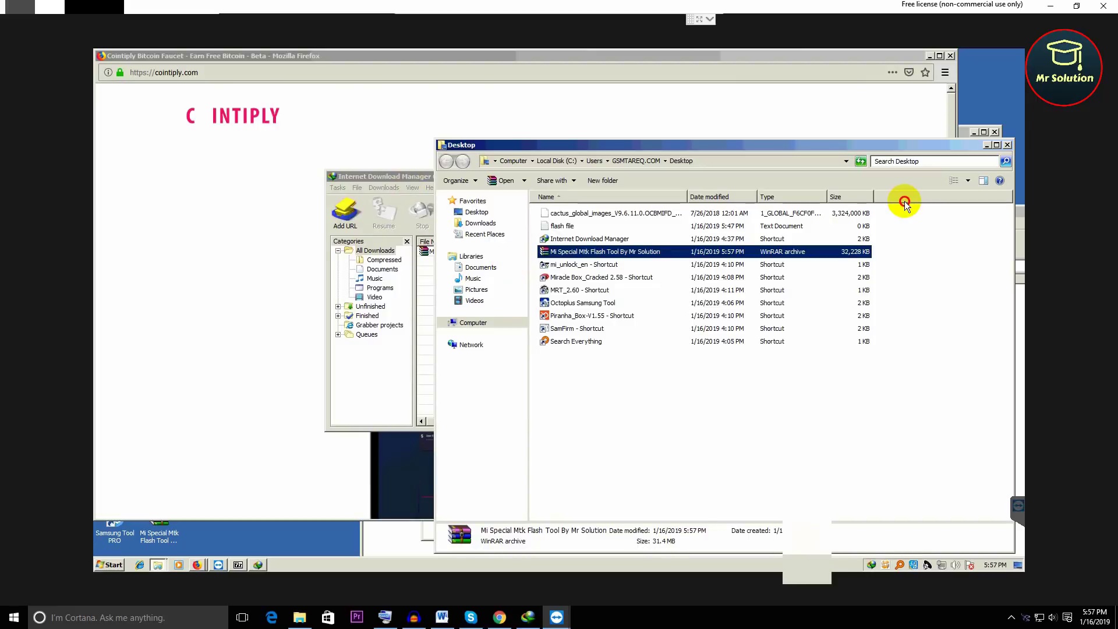
{"action": "left_click", "coordinate": [766, 177]}
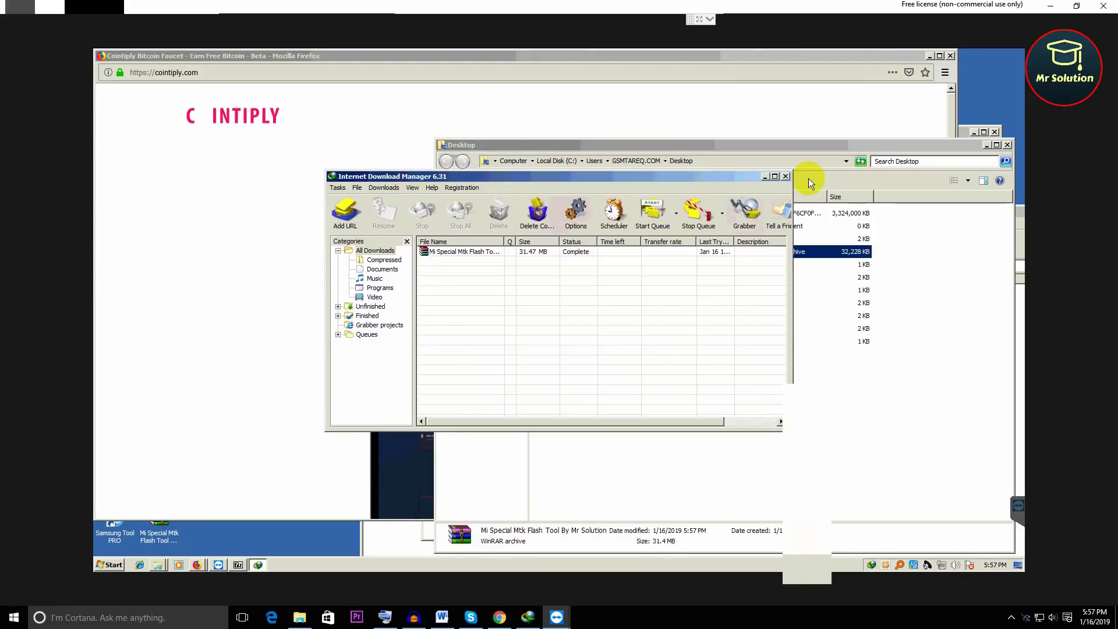
{"action": "left_click", "coordinate": [931, 57]}
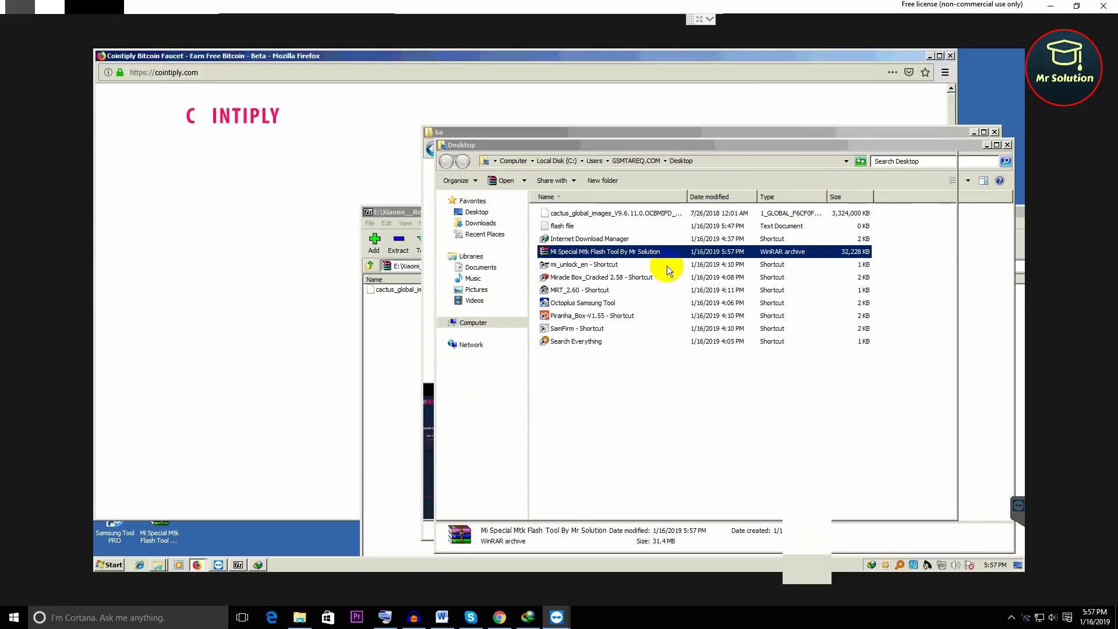
Extract the Mi Special Mtk Flash Tool By Mr Solution folder from its 7z archive to the desktop and open it.
{"action": "double_click", "coordinate": [564, 252]}
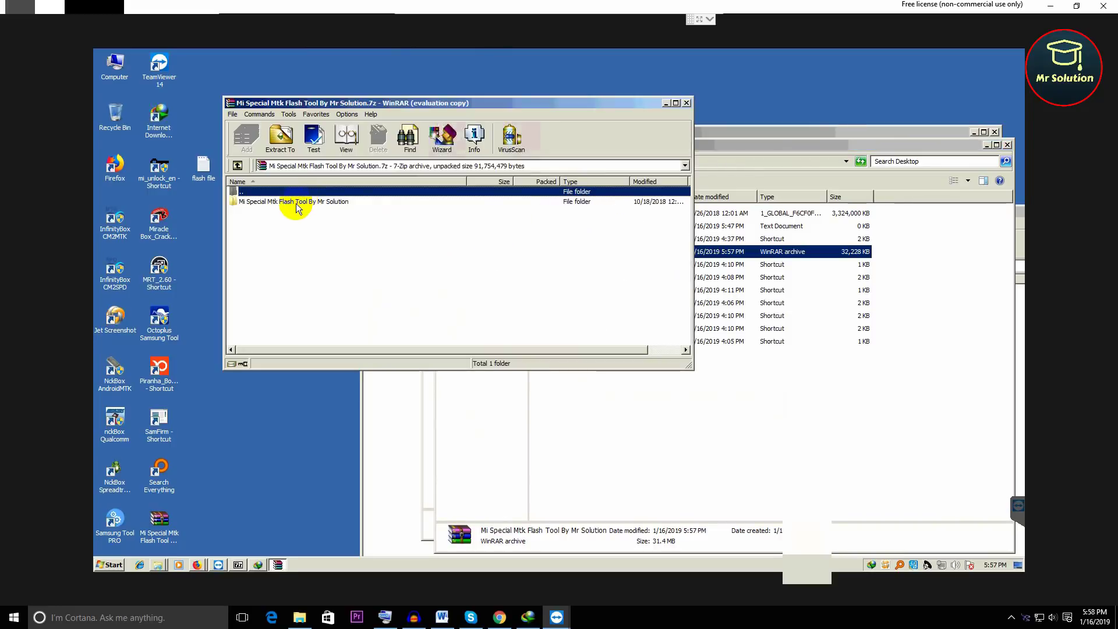
{"action": "left_click", "coordinate": [264, 314]}
{"action": "key", "text": "Down"}
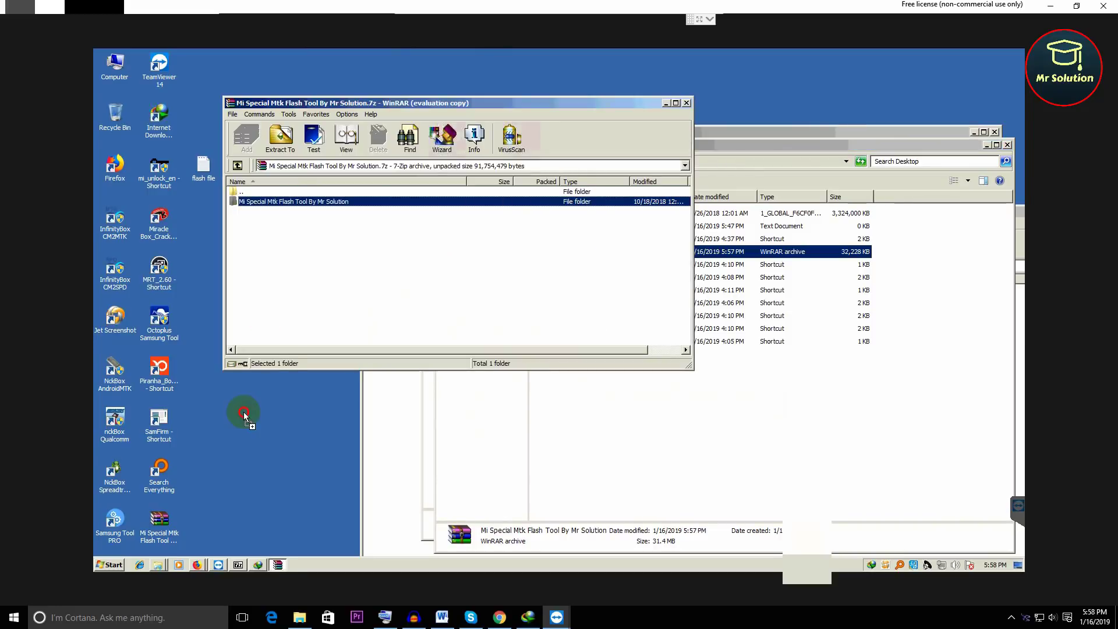
{"action": "left_click_drag", "start_coordinate": [253, 410], "coordinate": [256, 407]}
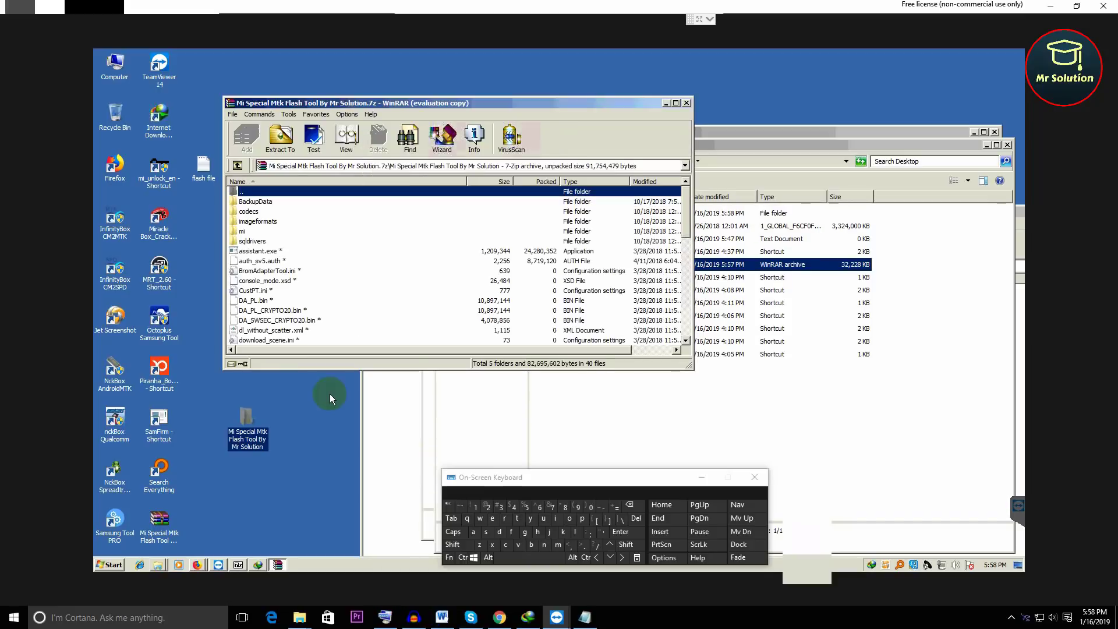
{"action": "left_click", "coordinate": [247, 422]}
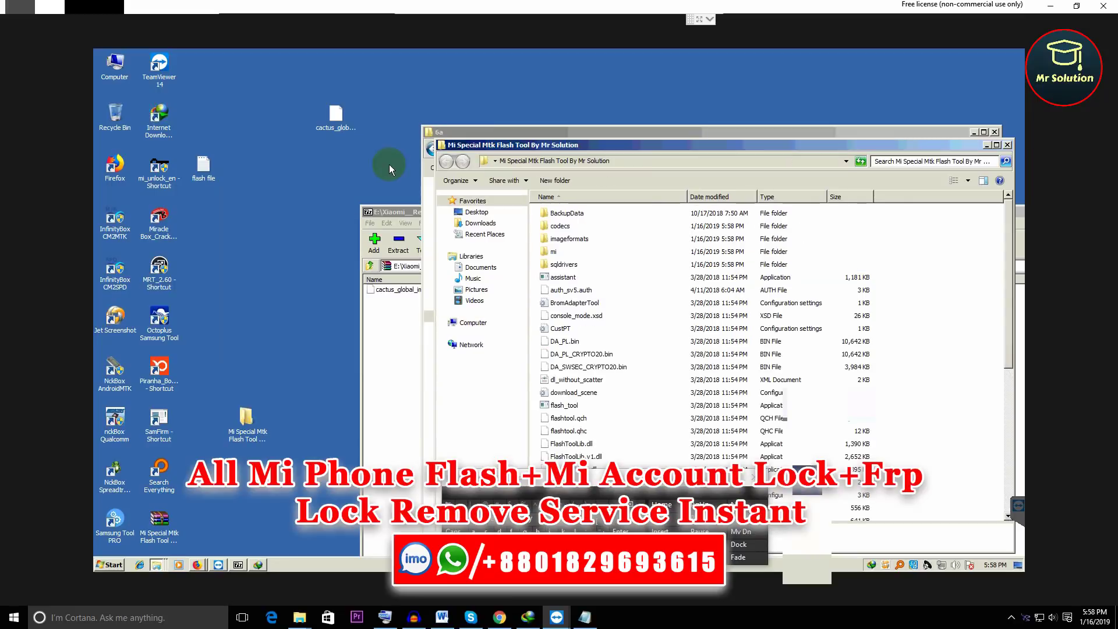
Open the cactus_global_images_V9.6.11.0 file on the desktop as a 7-Zip archive.
{"action": "left_click", "coordinate": [338, 117]}
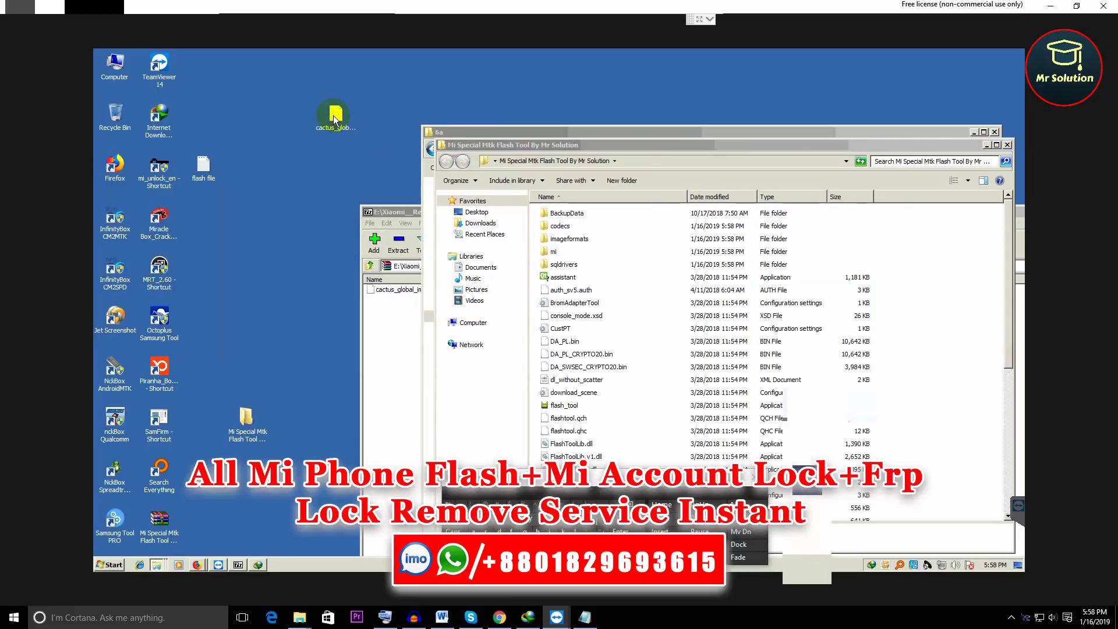
{"action": "right_click", "coordinate": [335, 120]}
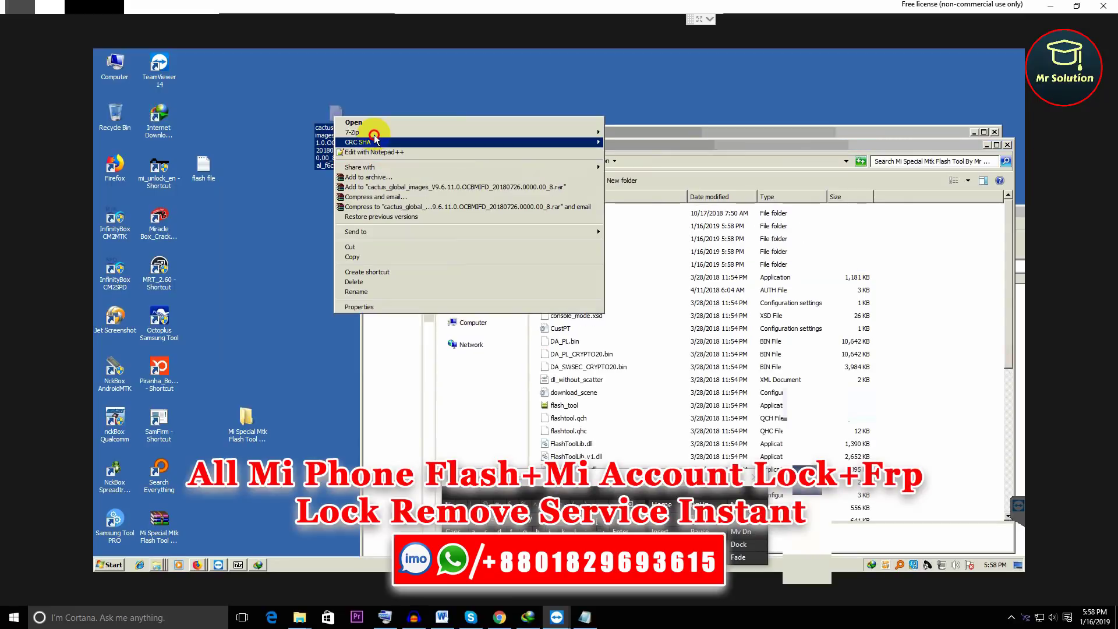
{"action": "mouse_move", "coordinate": [408, 133]}
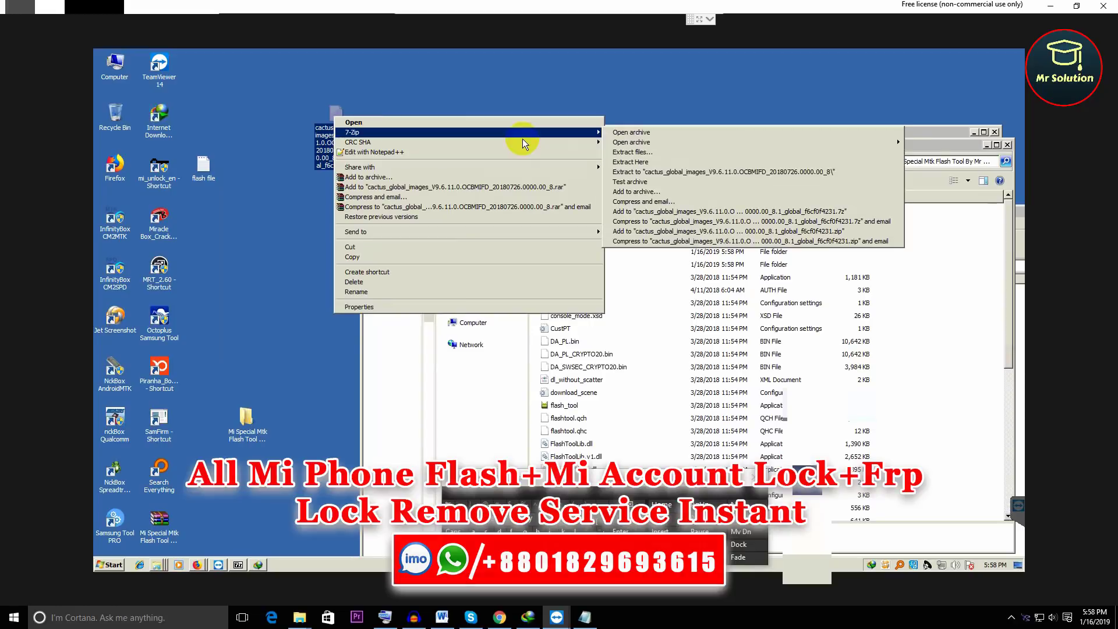
{"action": "left_click", "coordinate": [625, 133]}
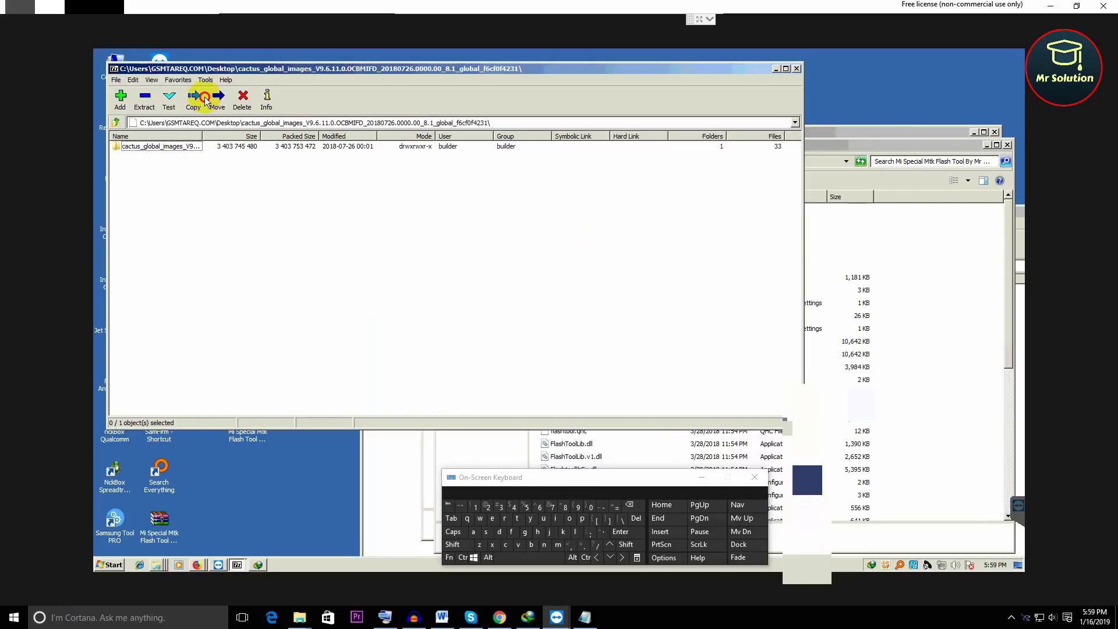
Move the 7-Zip window clear of the desktop icons and extract its cactus_global_images_V9.6.11.0 folder to the desktop.
{"action": "left_click_drag", "start_coordinate": [216, 70], "coordinate": [474, 99]}
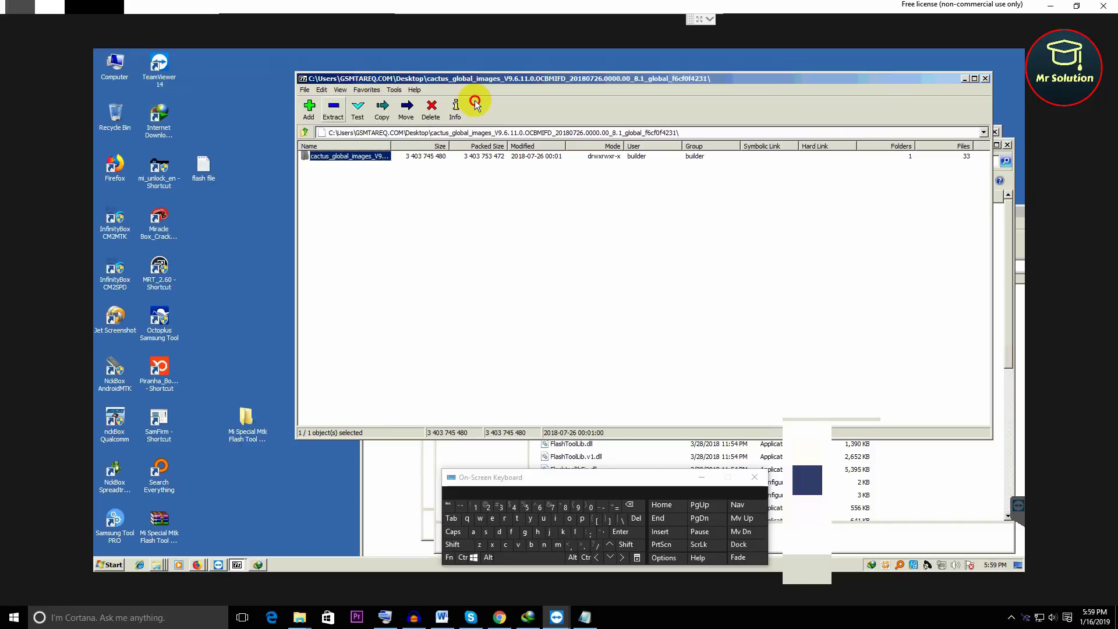
{"action": "left_click", "coordinate": [332, 116]}
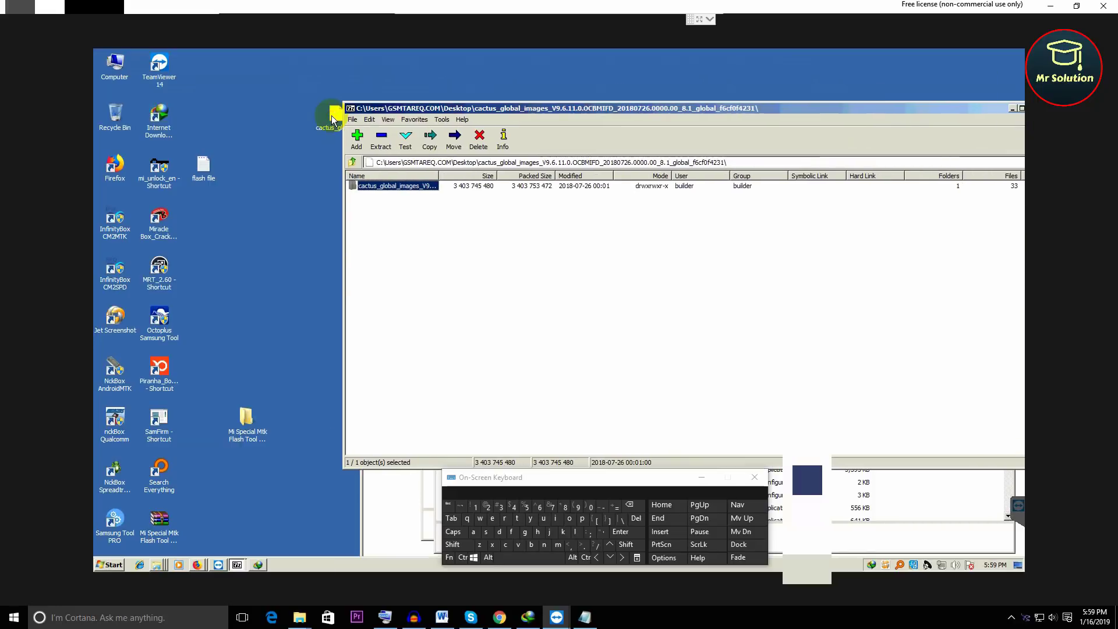
{"action": "left_click", "coordinate": [333, 118]}
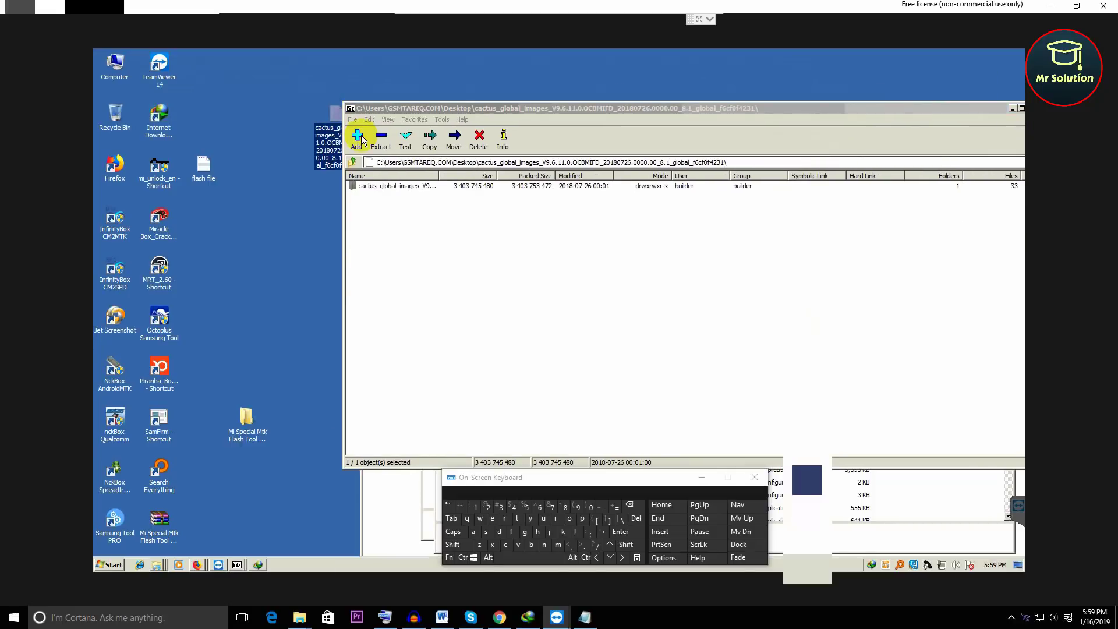
{"action": "left_click", "coordinate": [357, 187]}
{"action": "left_click", "coordinate": [357, 187]}
{"action": "left_click_drag", "start_coordinate": [353, 189], "coordinate": [291, 222]}
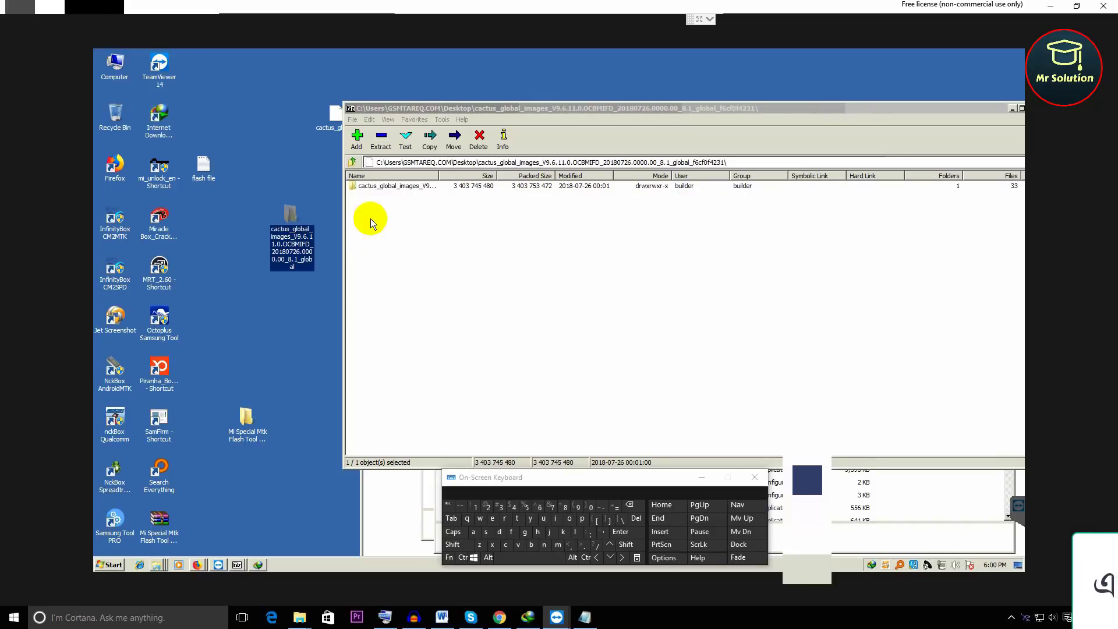
Open the images folder inside the extracted cactus_global_images folder and copy its full path.
{"action": "left_click", "coordinate": [291, 221]}
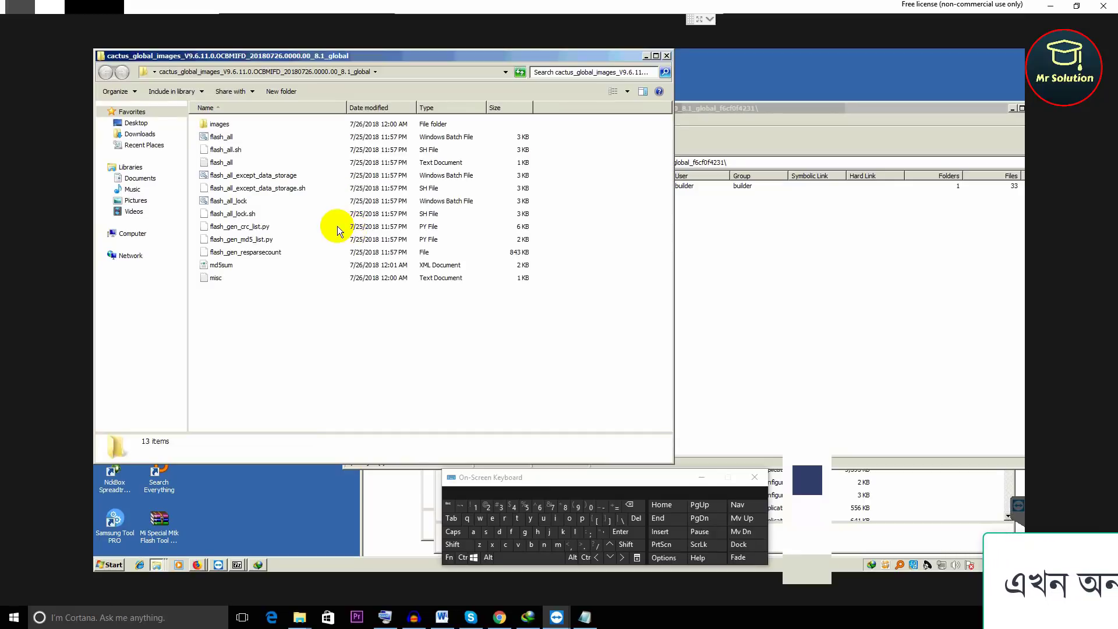
{"action": "left_click", "coordinate": [220, 126]}
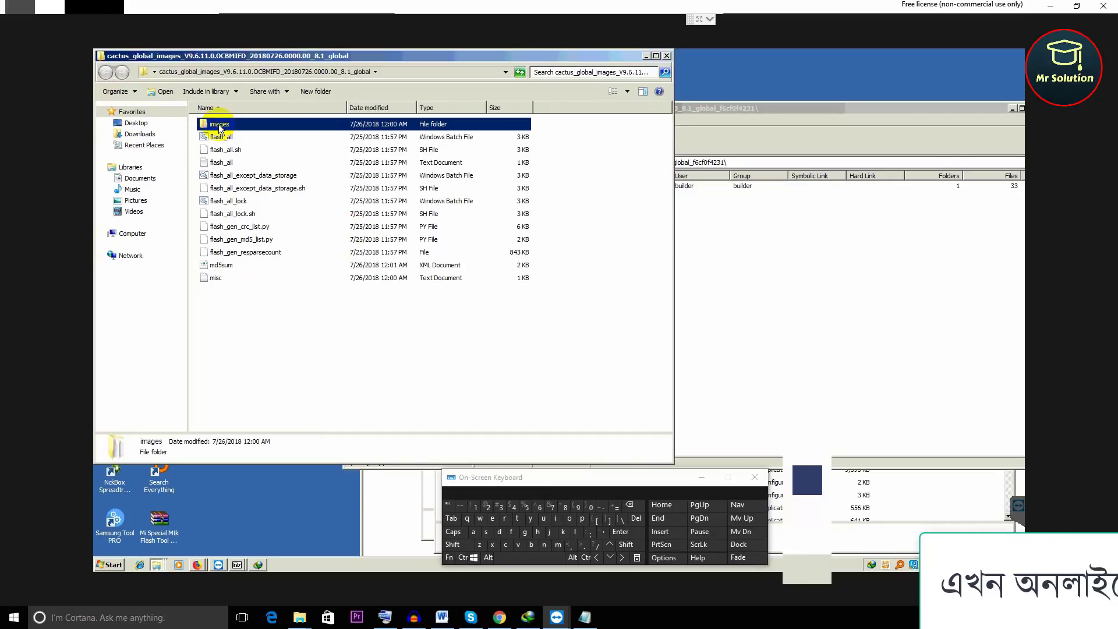
{"action": "double_click", "coordinate": [220, 126]}
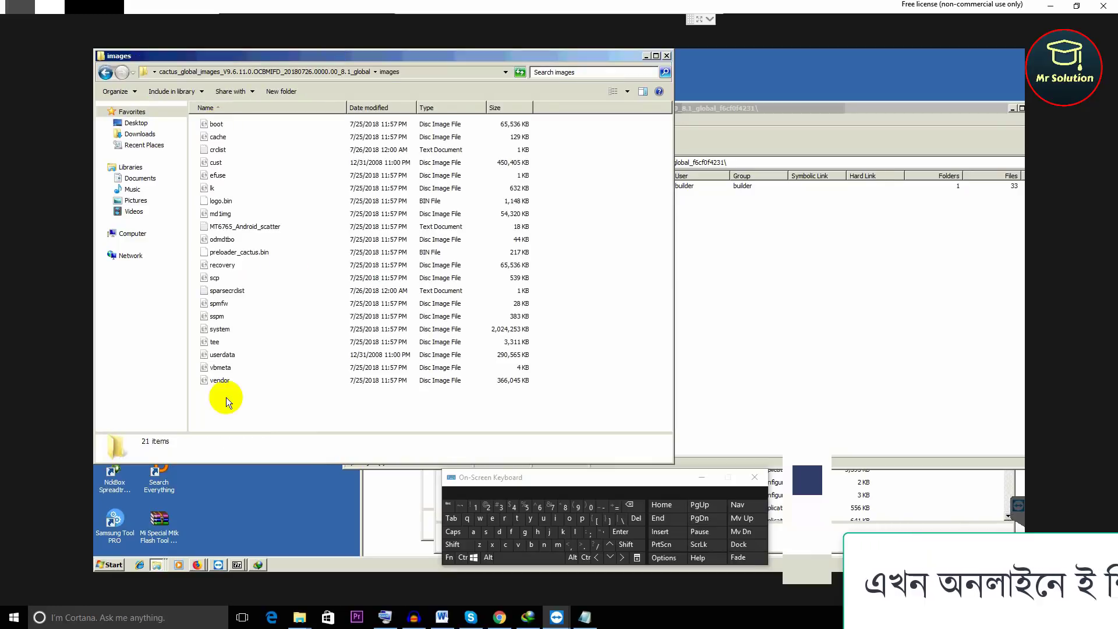
{"action": "left_click", "coordinate": [413, 77]}
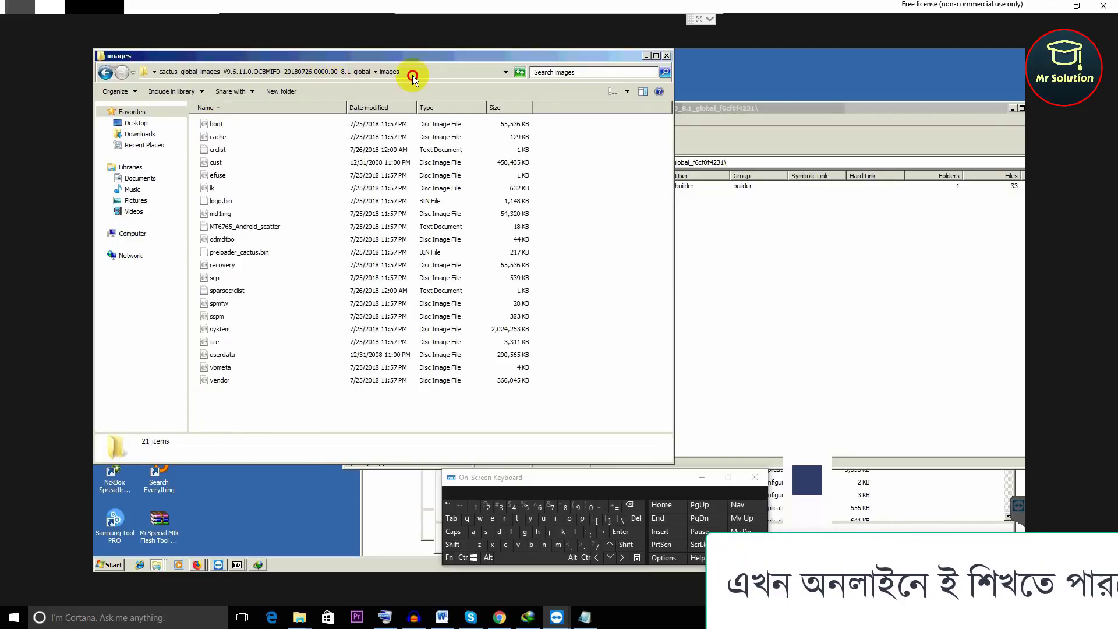
{"action": "right_click", "coordinate": [341, 74]}
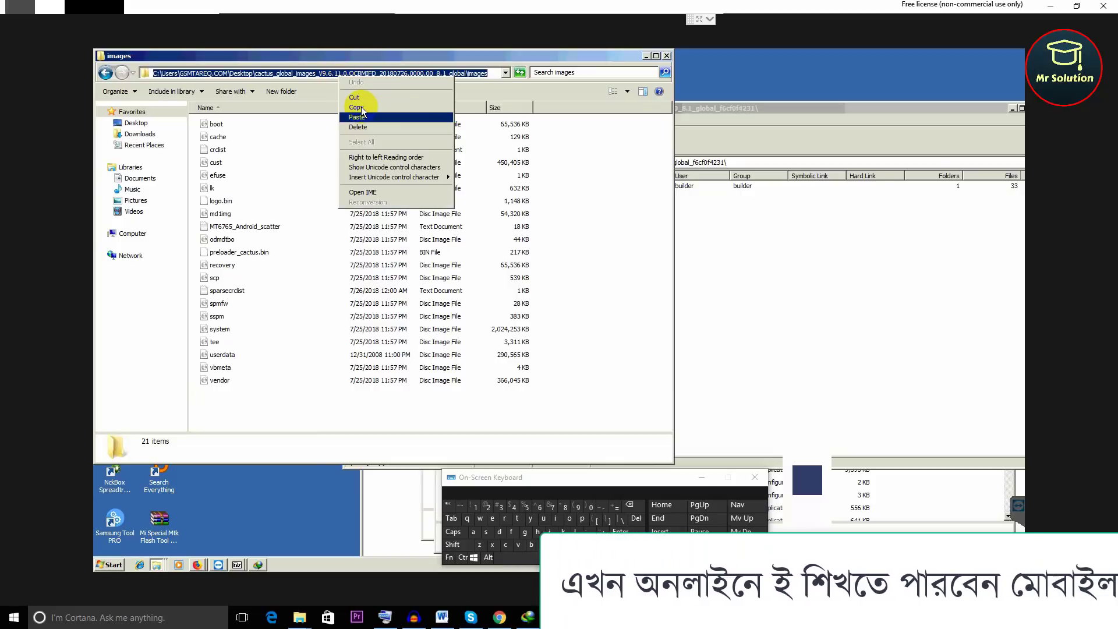
{"action": "left_click", "coordinate": [356, 107]}
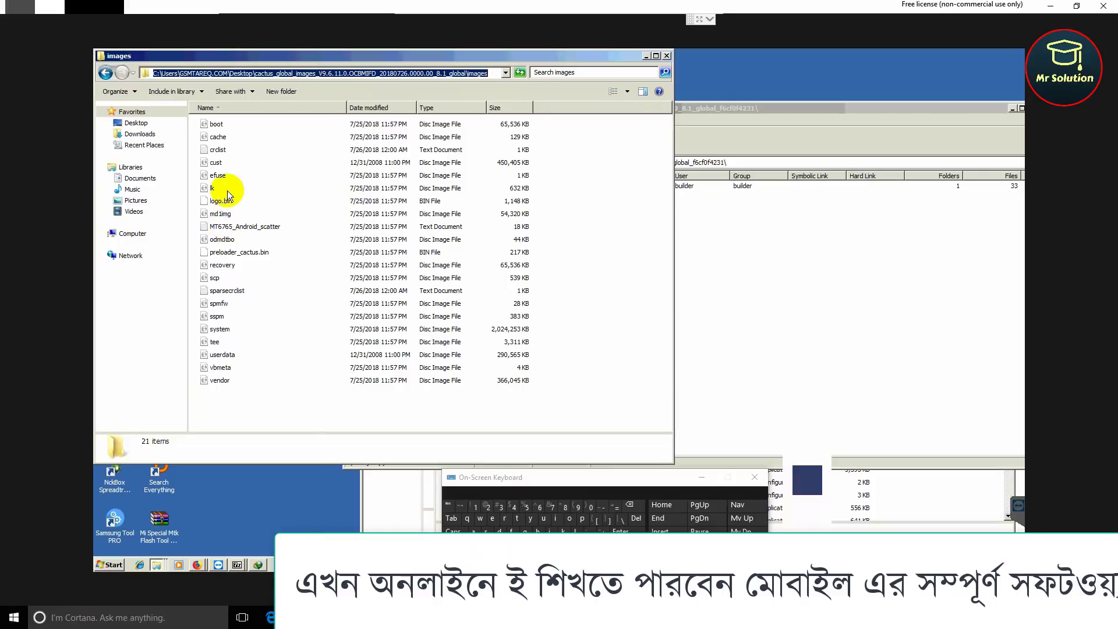
{"action": "left_click", "coordinate": [233, 226]}
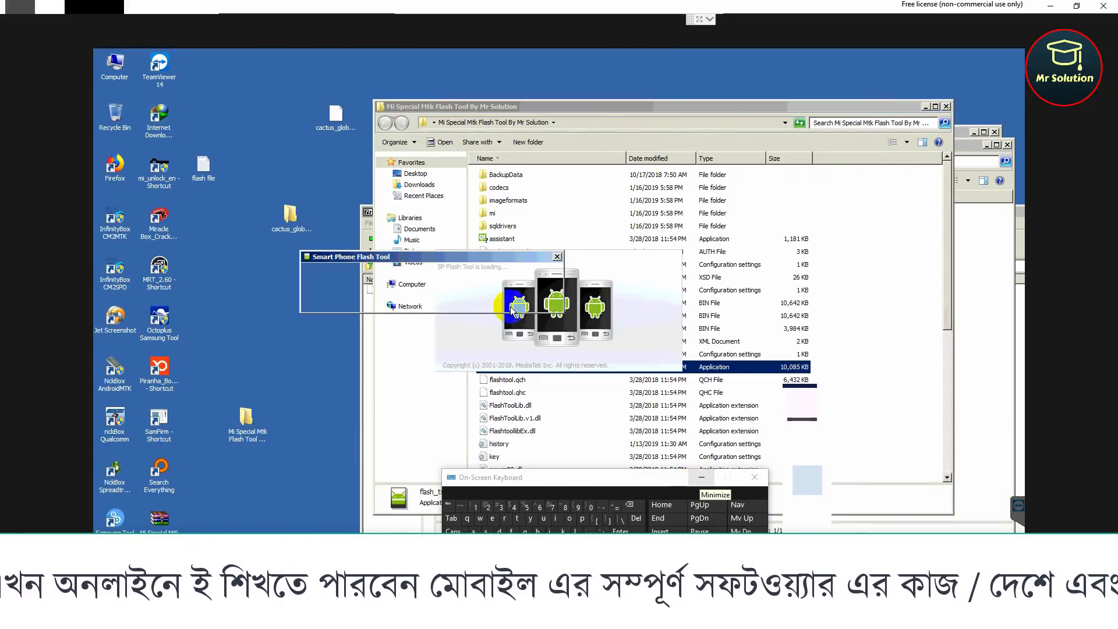
Launch flash_tool from the Mi Special Mtk Flash Tool folder and dismiss the missing scatter file error.
{"action": "left_click", "coordinate": [449, 299]}
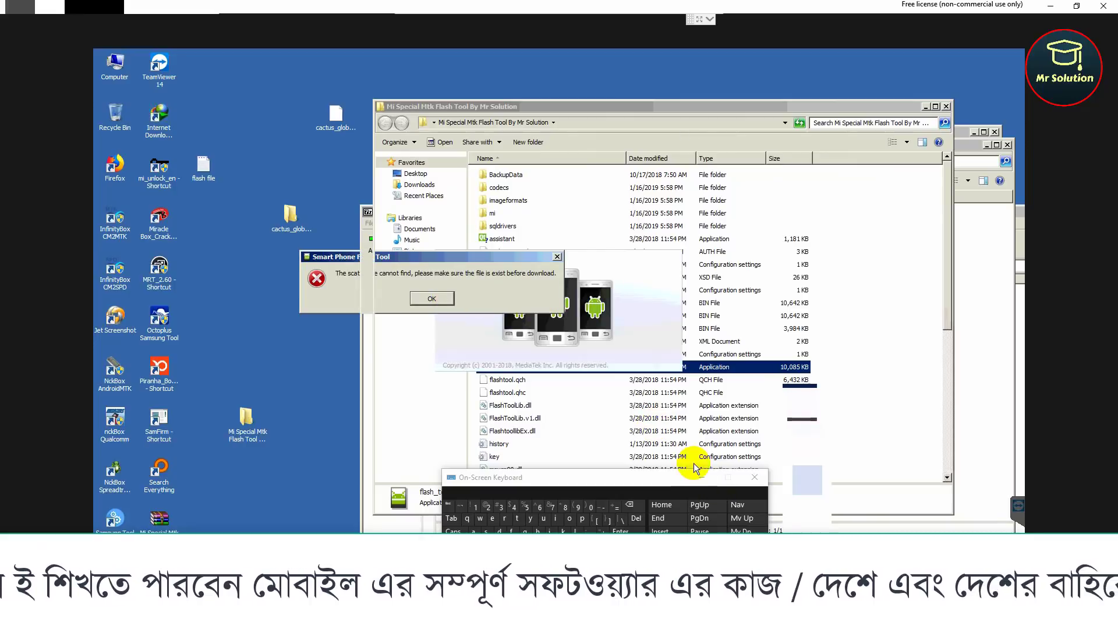
{"action": "left_click", "coordinate": [419, 310]}
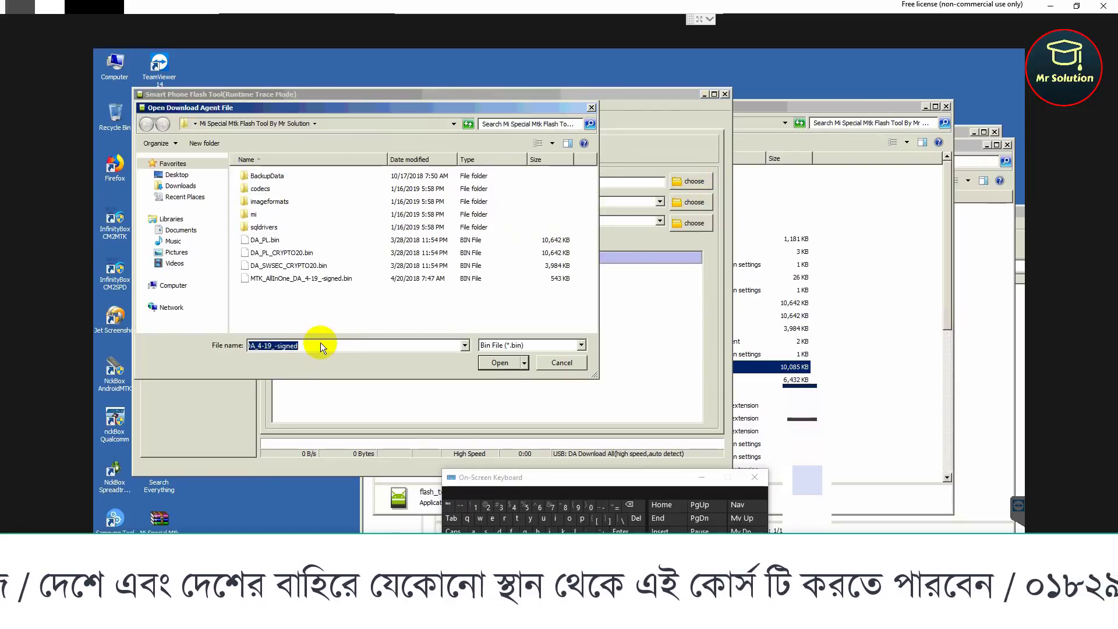
{"action": "right_click", "coordinate": [322, 348]}
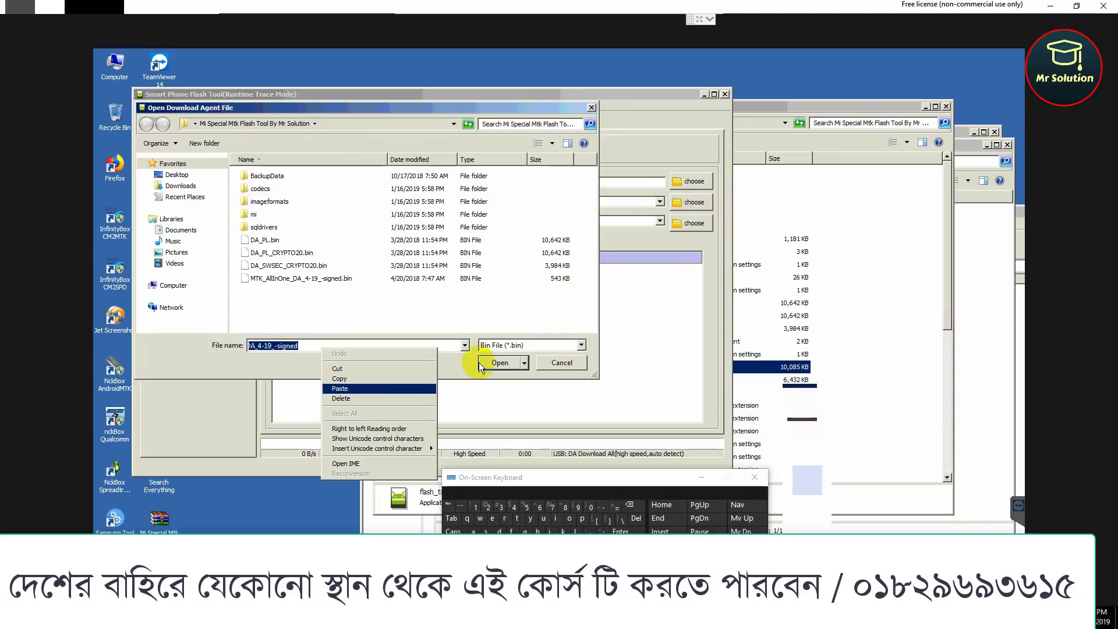
{"action": "left_click", "coordinate": [502, 364]}
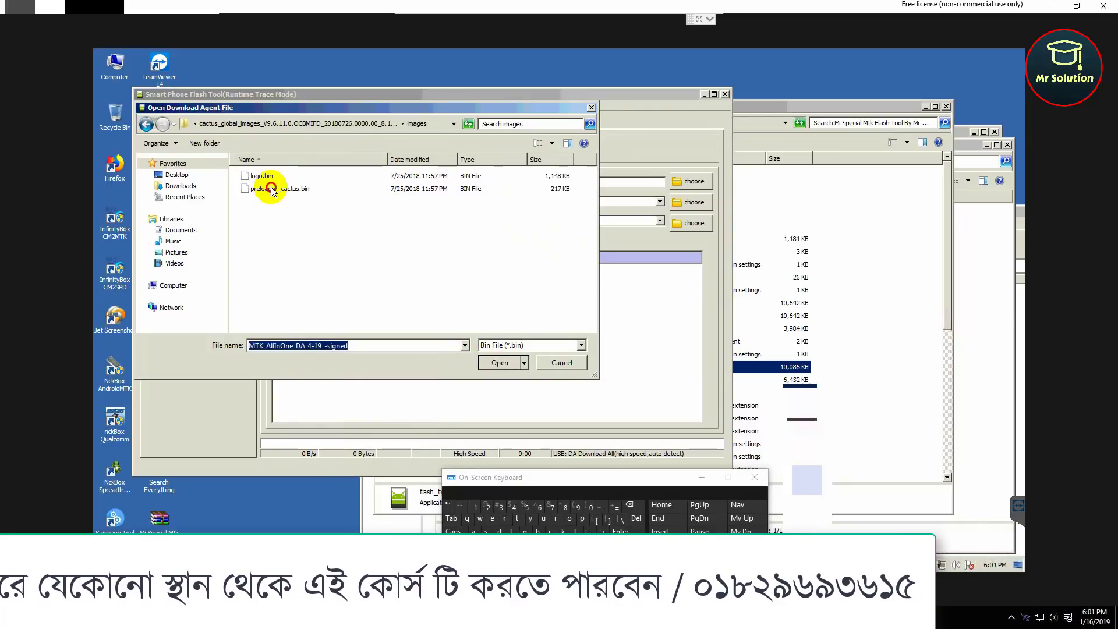
{"action": "left_click", "coordinate": [271, 190]}
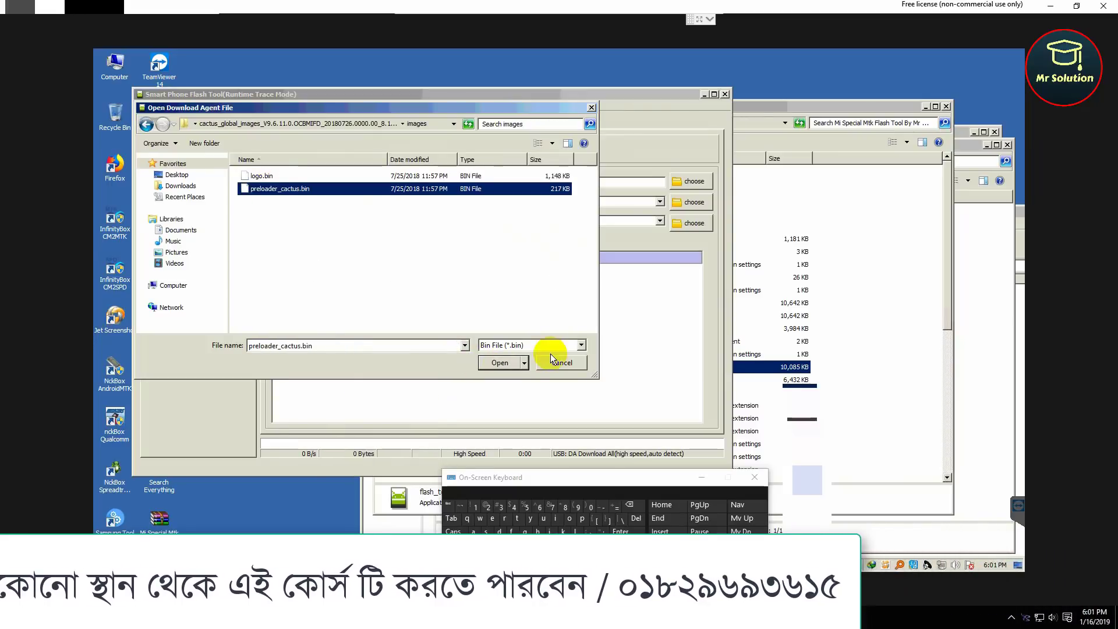
Load MTK_AllInOne_DA_4-19_-signed.bin from the flash tool folder as the Download-Agent.
{"action": "left_click", "coordinate": [691, 181]}
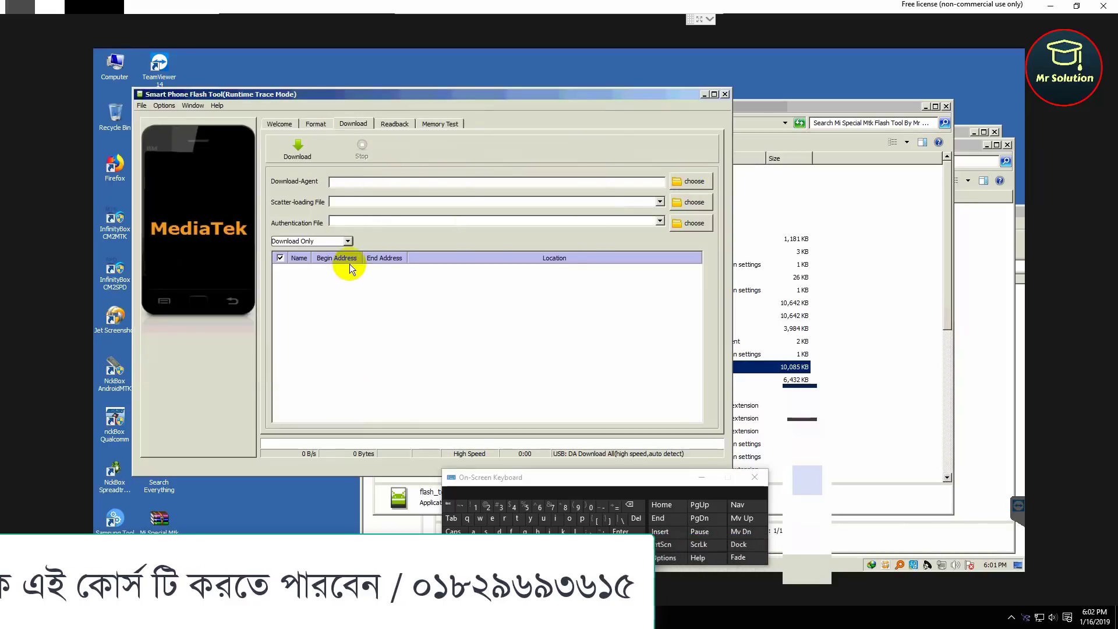
{"action": "left_click", "coordinate": [260, 280]}
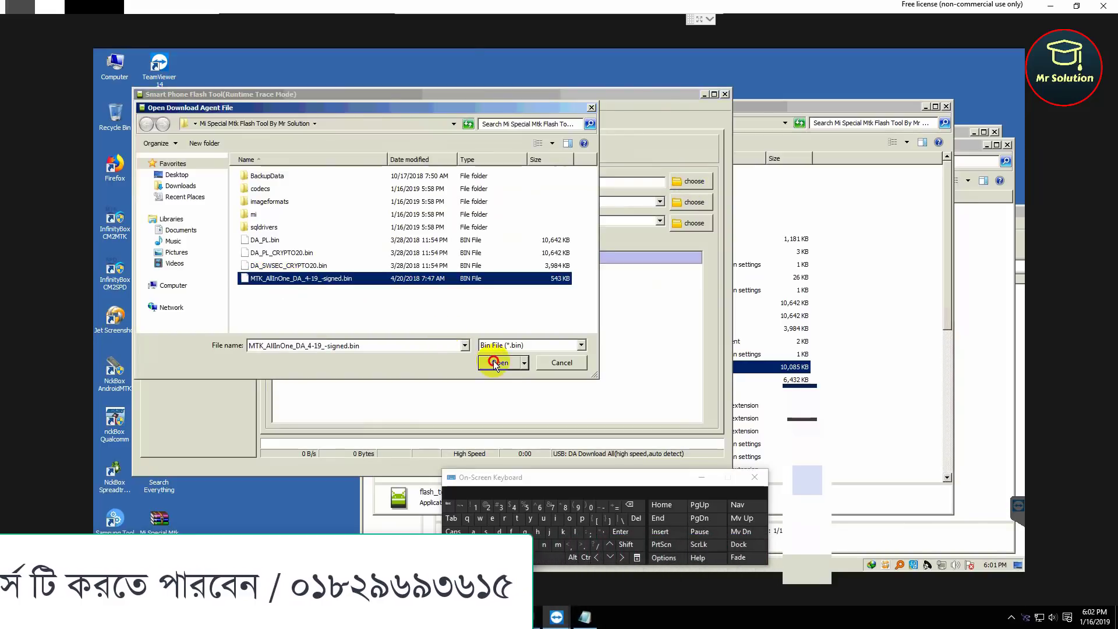
Load the MT6765_Android_scatter file as the Scatter-loading File, using the copied path of the firmware's images folder.
{"action": "left_click", "coordinate": [693, 204]}
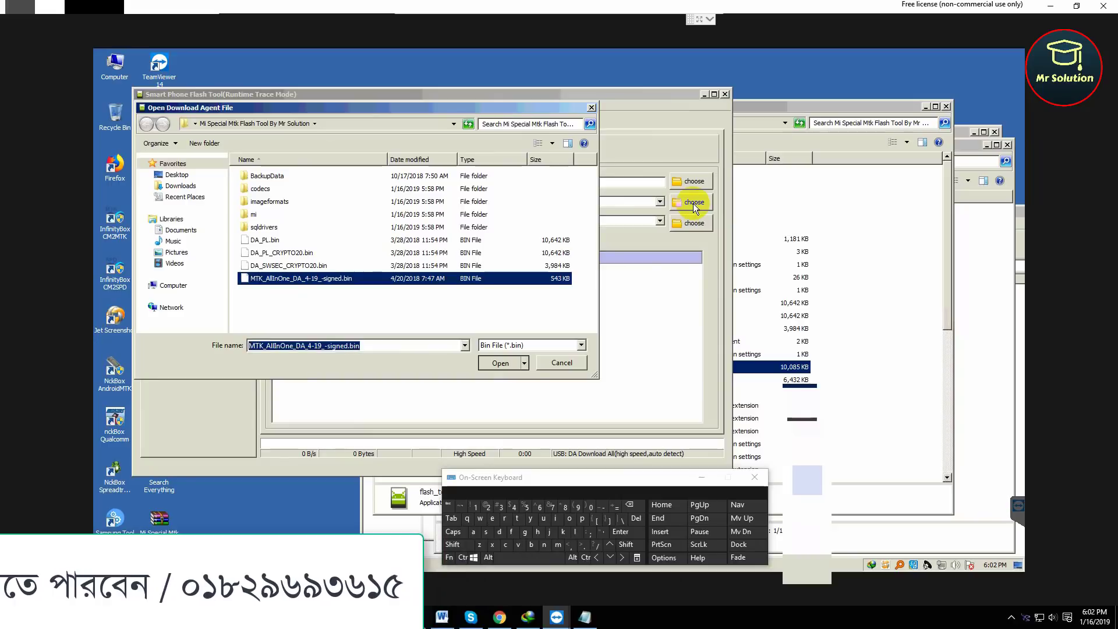
{"action": "key", "text": "Escape"}
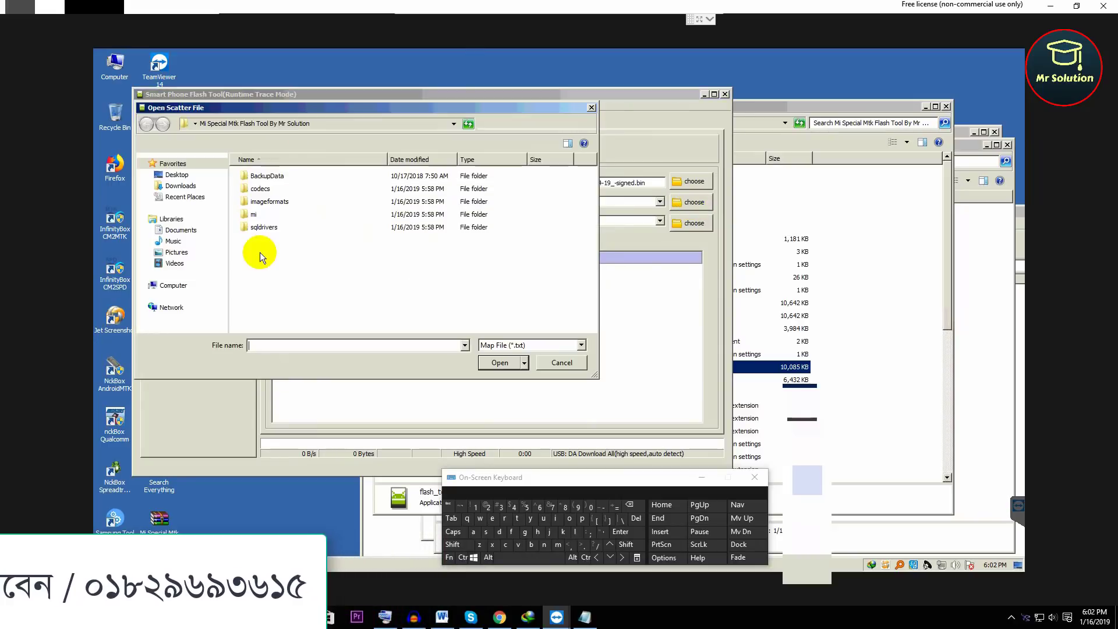
{"action": "right_click", "coordinate": [270, 346]}
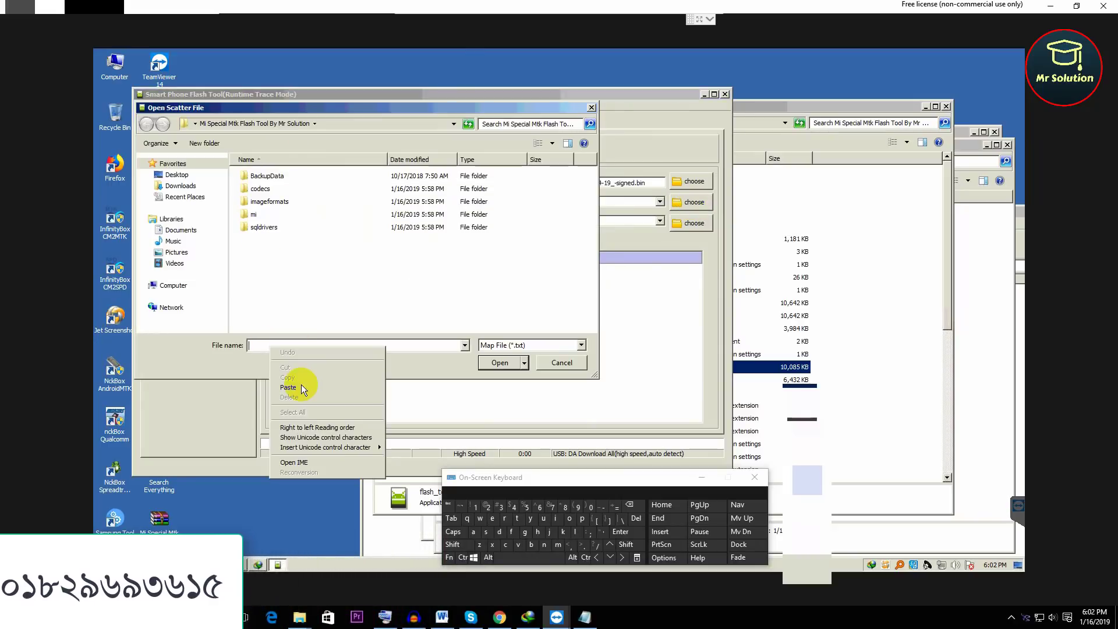
{"action": "left_click", "coordinate": [300, 386]}
{"action": "left_click", "coordinate": [491, 362]}
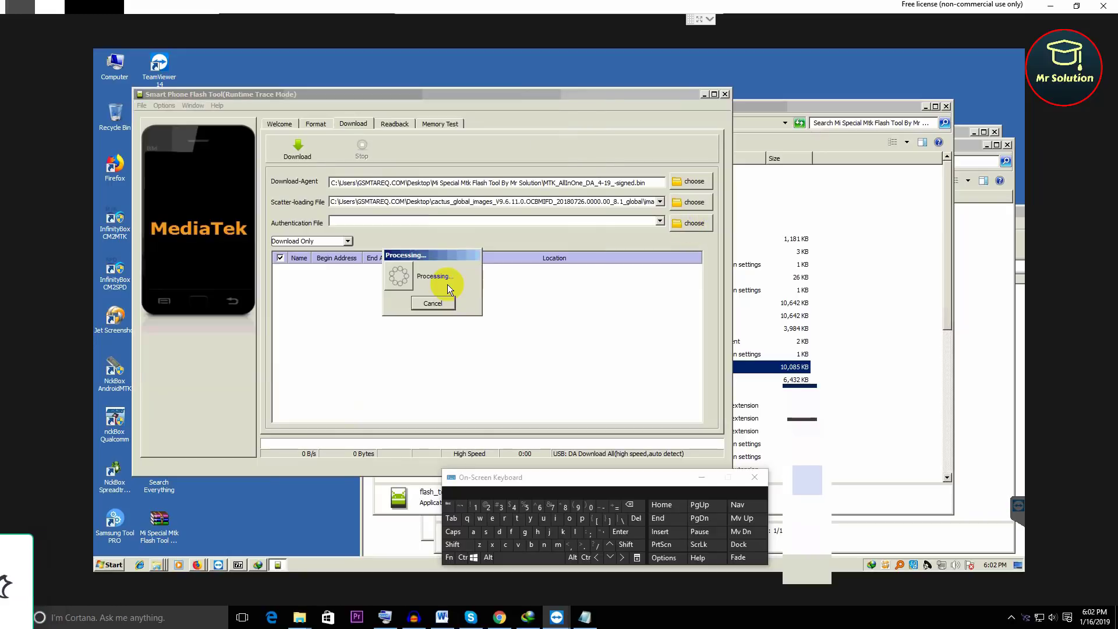
Load auth_sv5.auth from the desktop's Mi Special Mtk Flash Tool By Mr Solution folder as the Authentication File.
{"action": "left_click", "coordinate": [694, 224]}
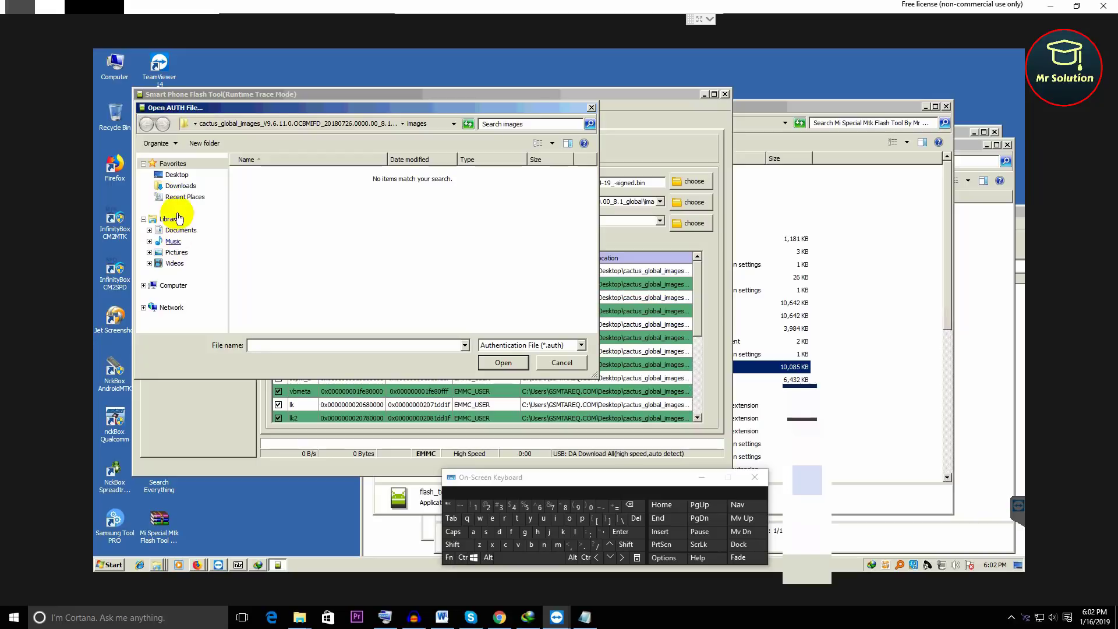
{"action": "left_click", "coordinate": [177, 174]}
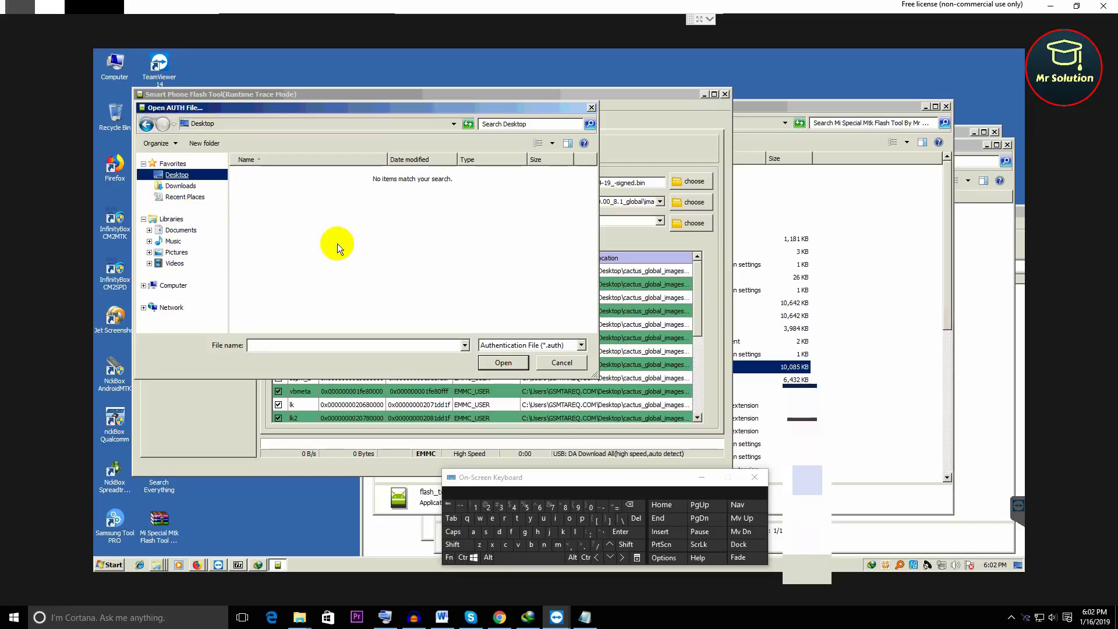
{"action": "left_click", "coordinate": [420, 236]}
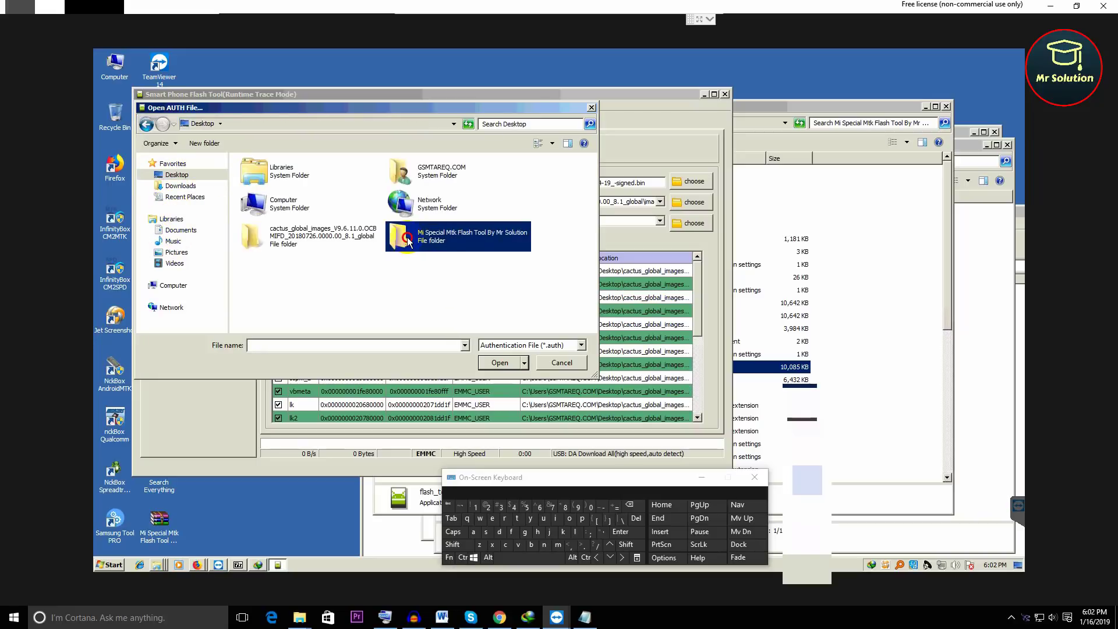
{"action": "double_click", "coordinate": [419, 236]}
{"action": "left_click", "coordinate": [269, 240]}
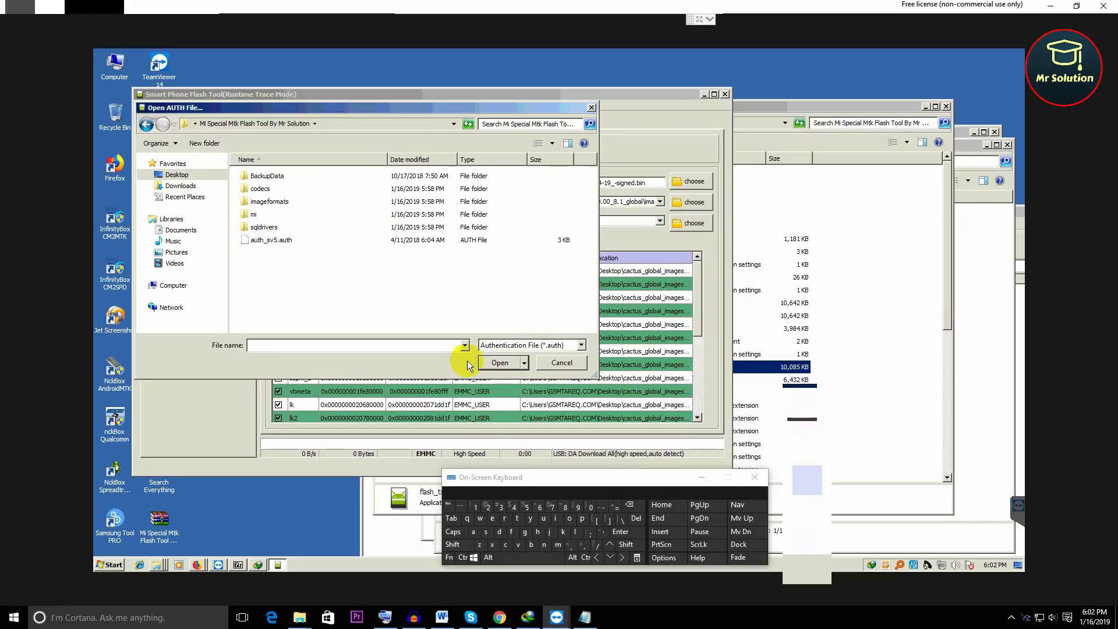
{"action": "left_click", "coordinate": [491, 362]}
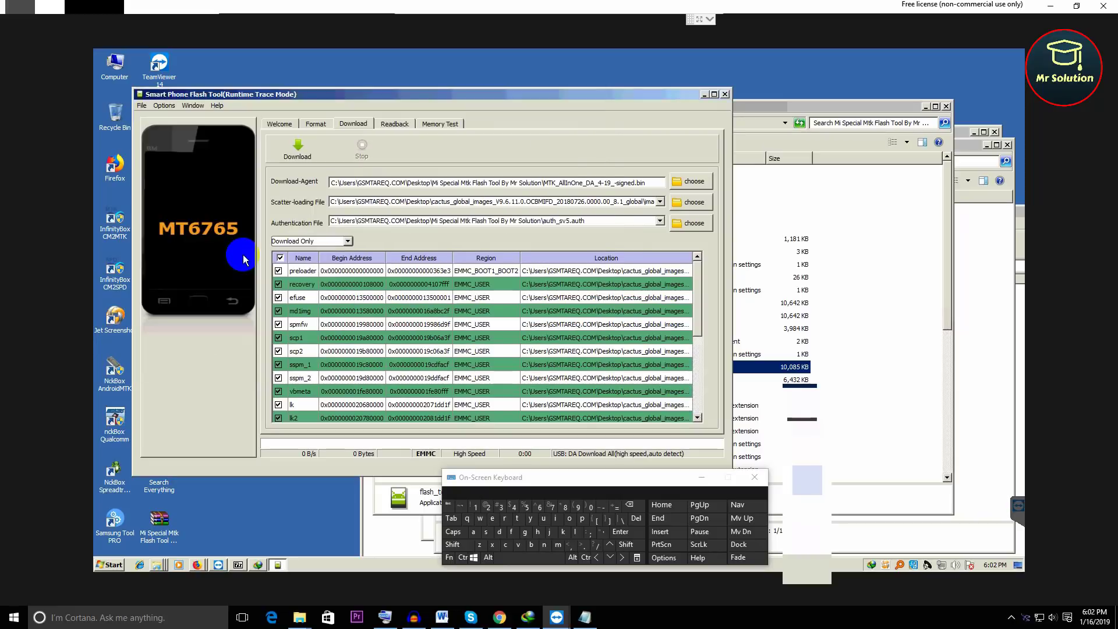
Start the Download Only flash with the loaded MT6765 firmware files.
{"action": "left_click", "coordinate": [302, 148]}
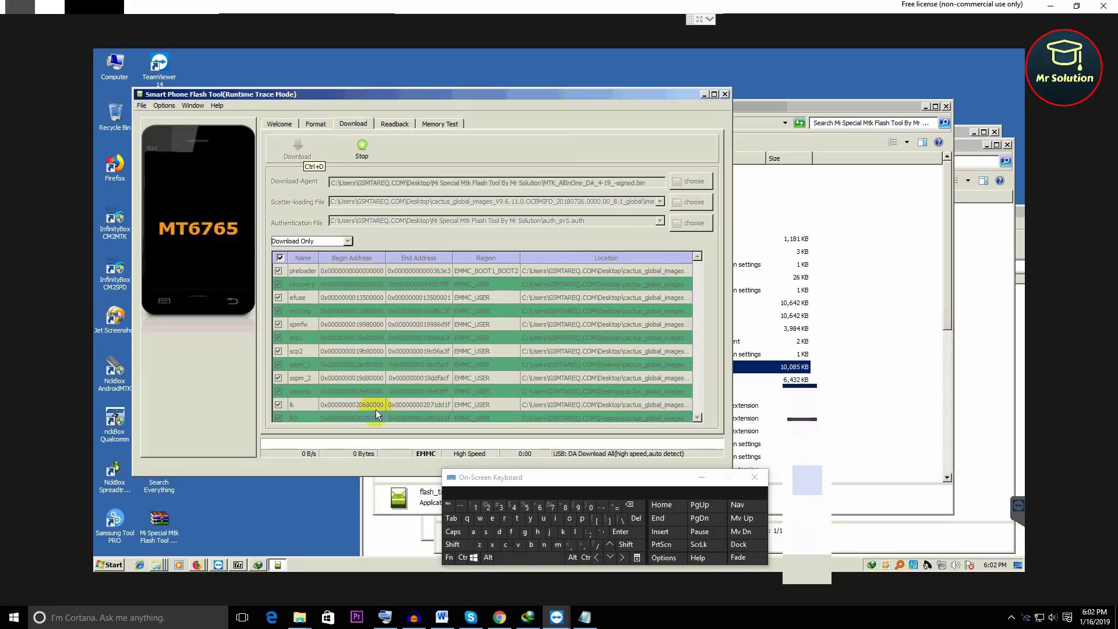
Switch to Chrome to view the Facebook photo of the phone's "The system has been destroyed" error, and return to the TeamViewer remote desktop.
{"action": "left_click", "coordinate": [500, 617]}
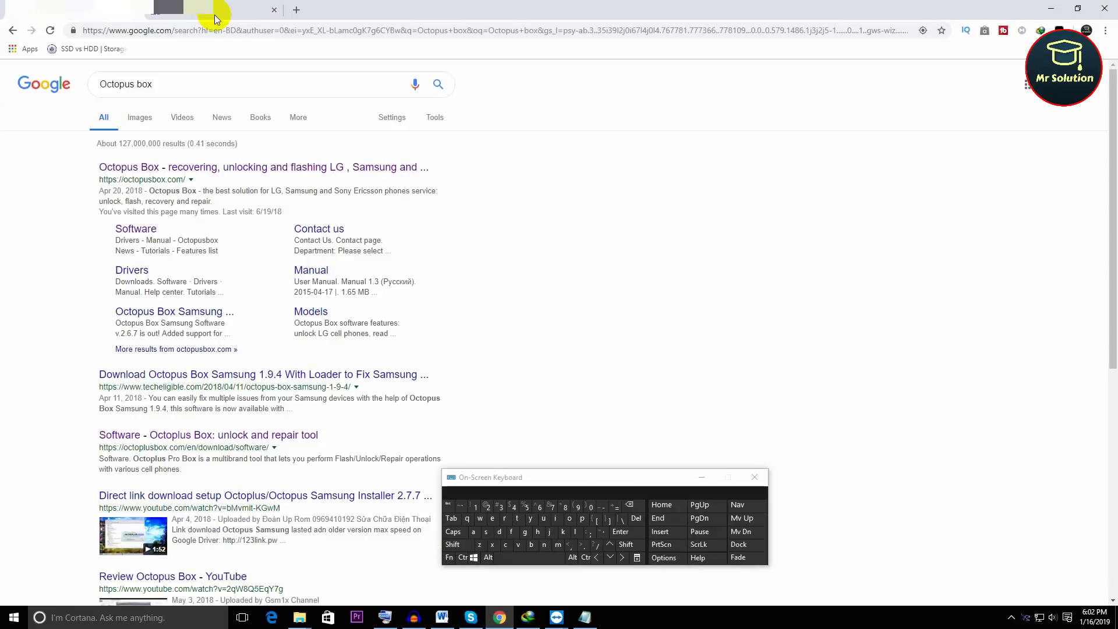
{"action": "left_click", "coordinate": [453, 531]}
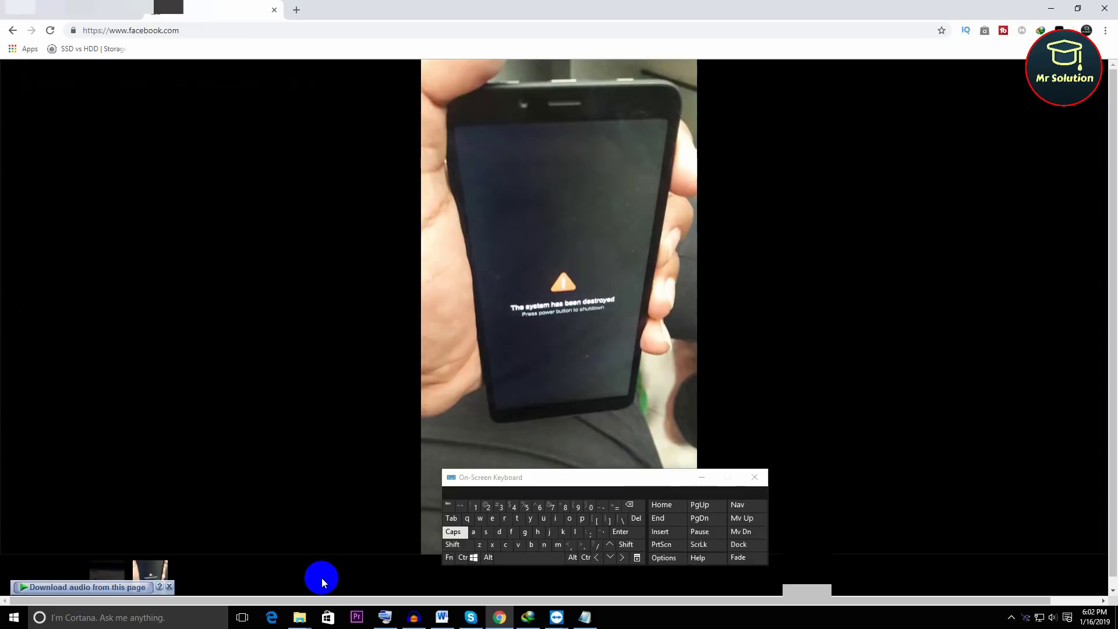
{"action": "left_click", "coordinate": [559, 617]}
{"action": "left_click", "coordinate": [420, 378]}
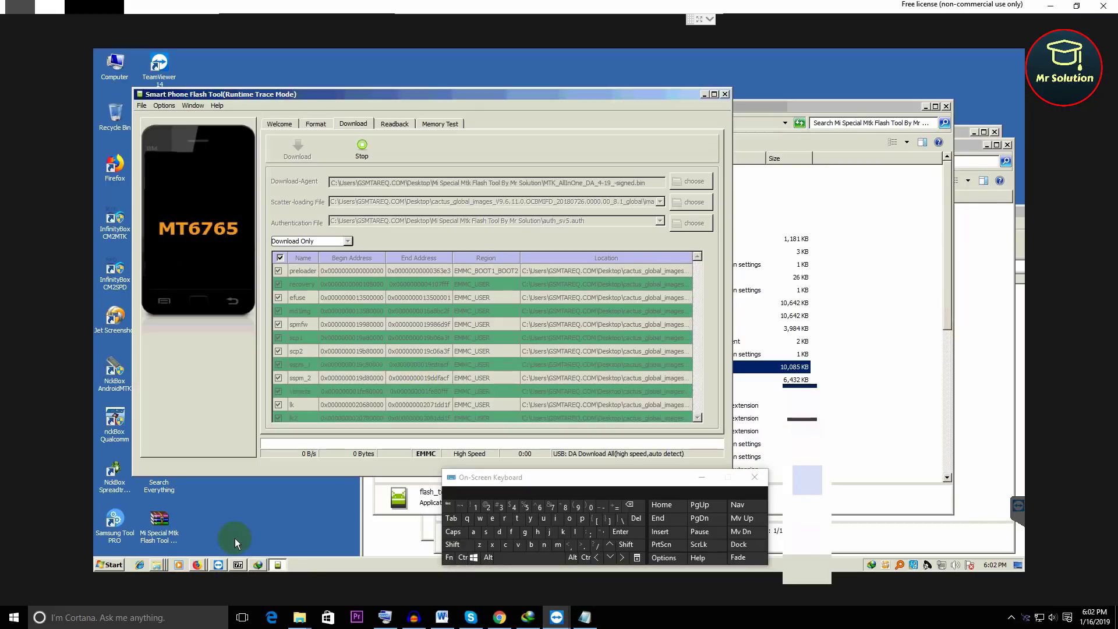
Check the download pages for Mi Special Mtk Flash Tool By Mr Solution.7z in the remote Firefox, and minimize the browser.
{"action": "left_click", "coordinate": [197, 564]}
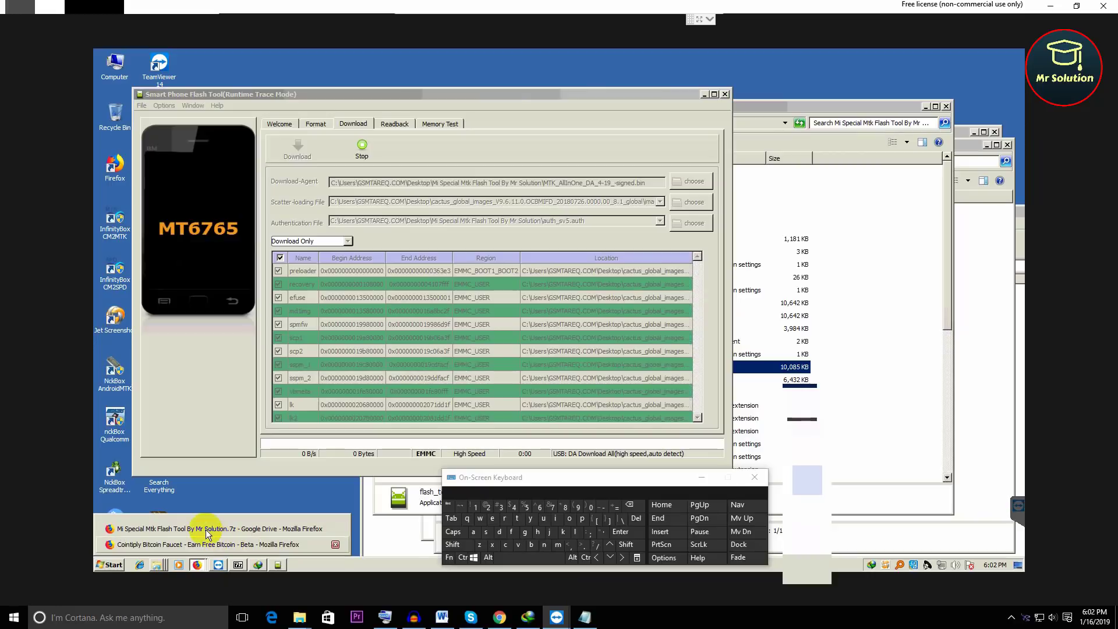
{"action": "left_click", "coordinate": [207, 529]}
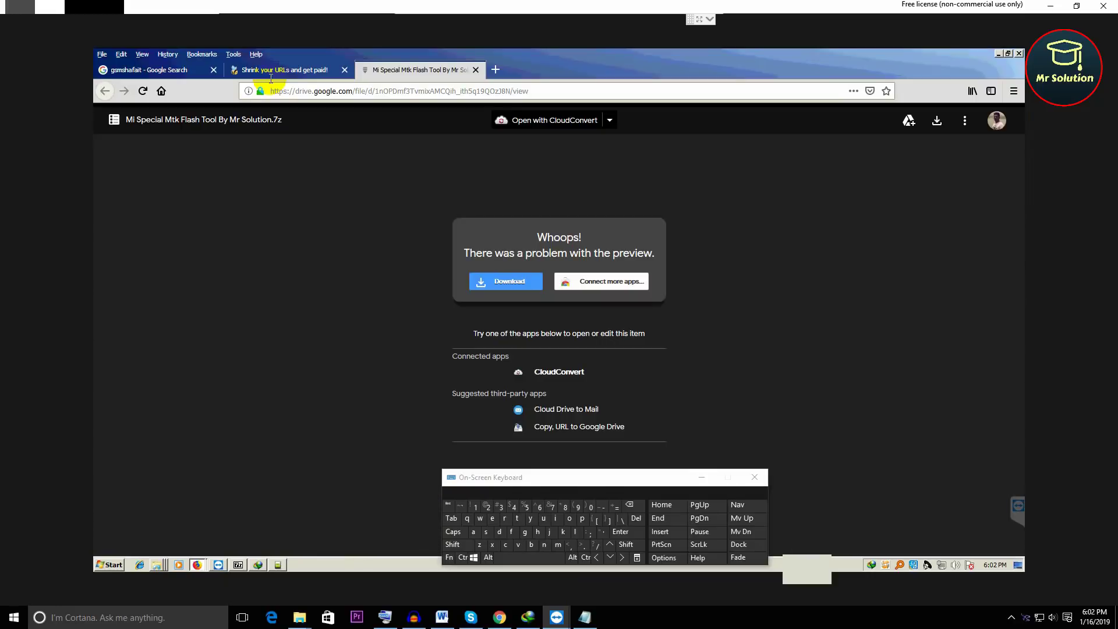
{"action": "left_click", "coordinate": [273, 70]}
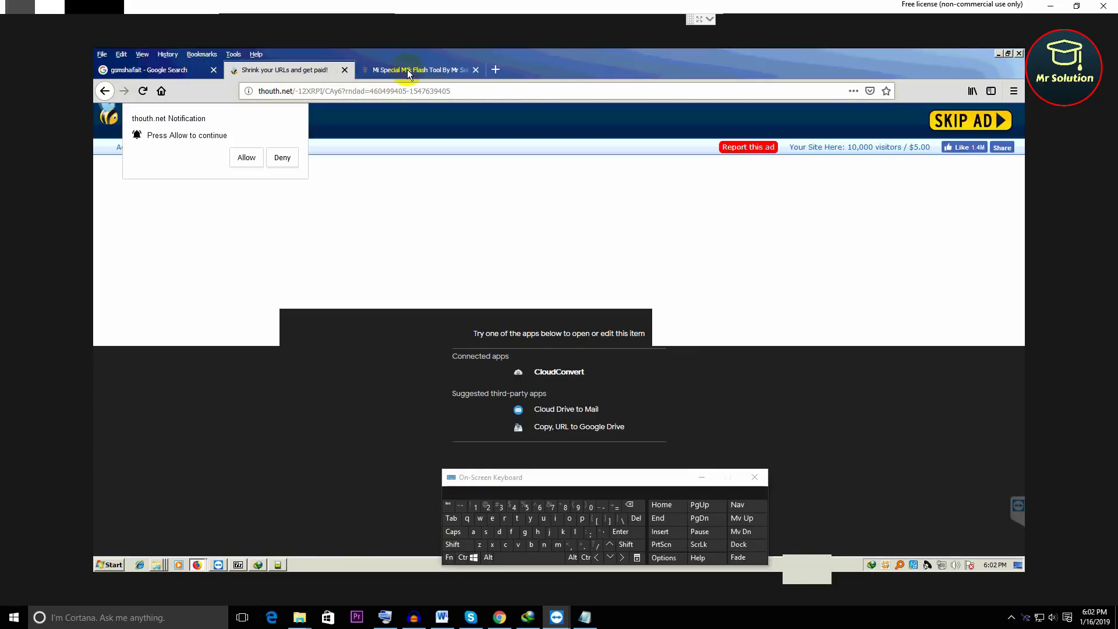
{"action": "left_click", "coordinate": [408, 70]}
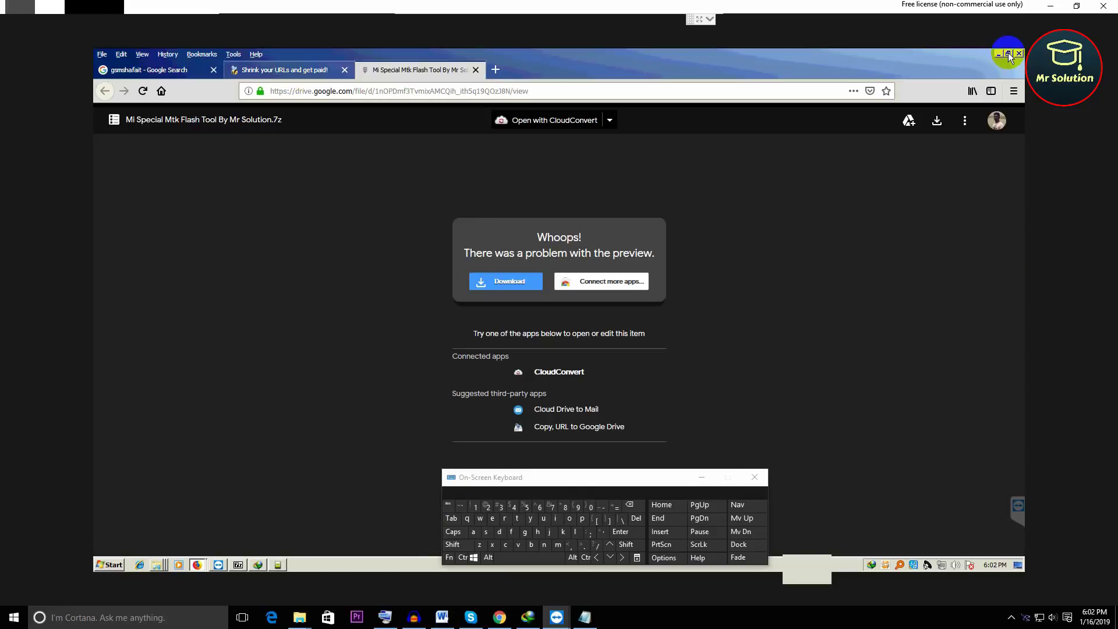
{"action": "left_click", "coordinate": [998, 54]}
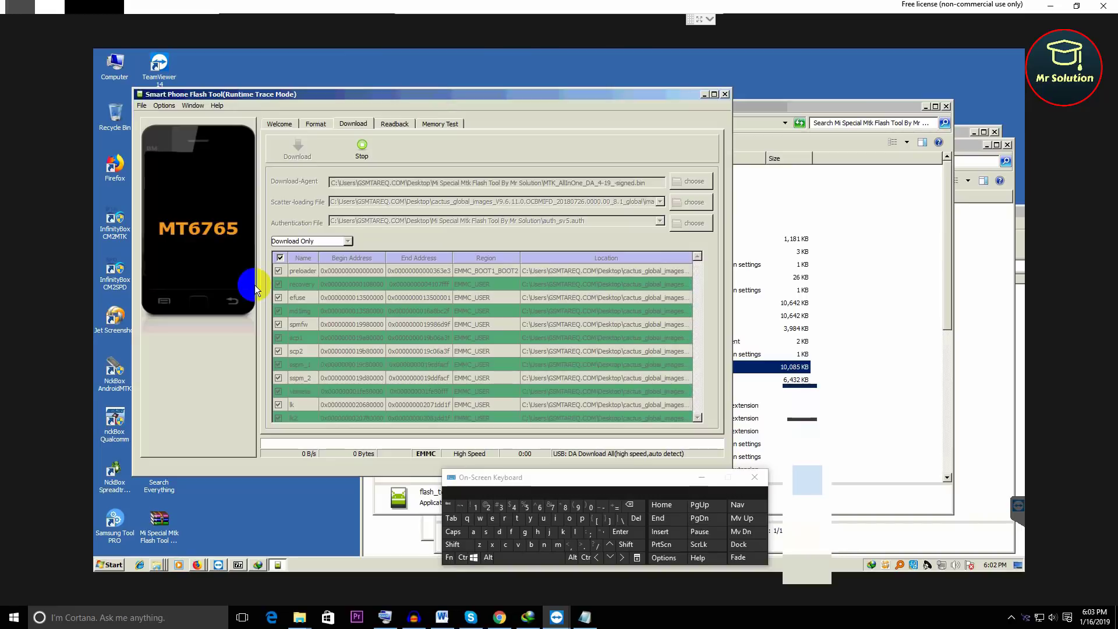
Move the flash tool window aside, open the desktop's flash file text document and write "vol + and insart usb" in it.
{"action": "left_click", "coordinate": [241, 297]}
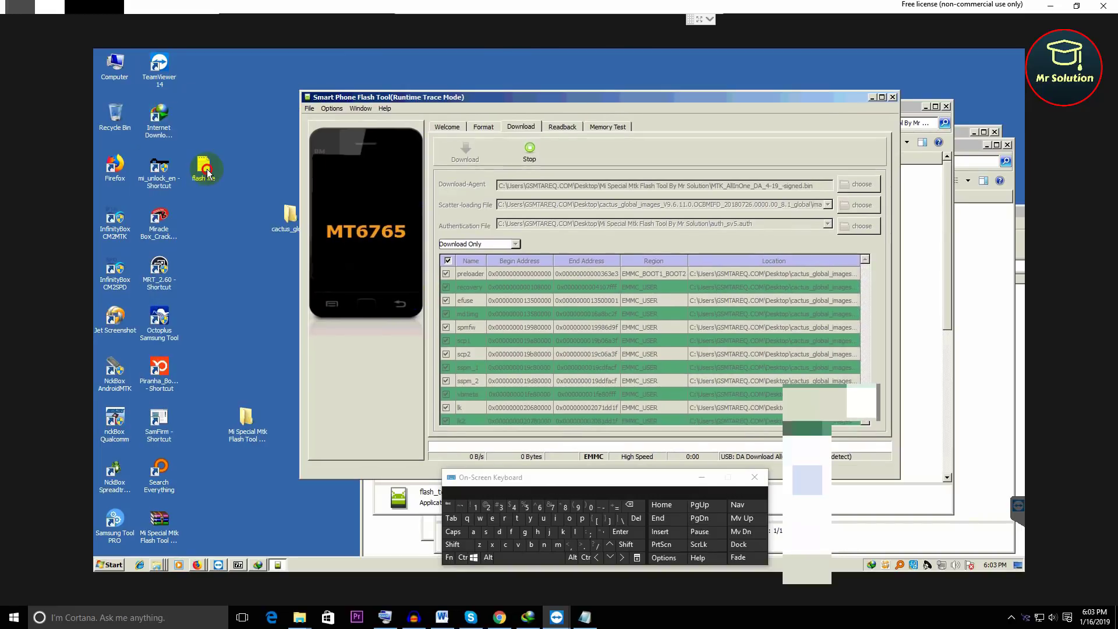
{"action": "double_click", "coordinate": [204, 173]}
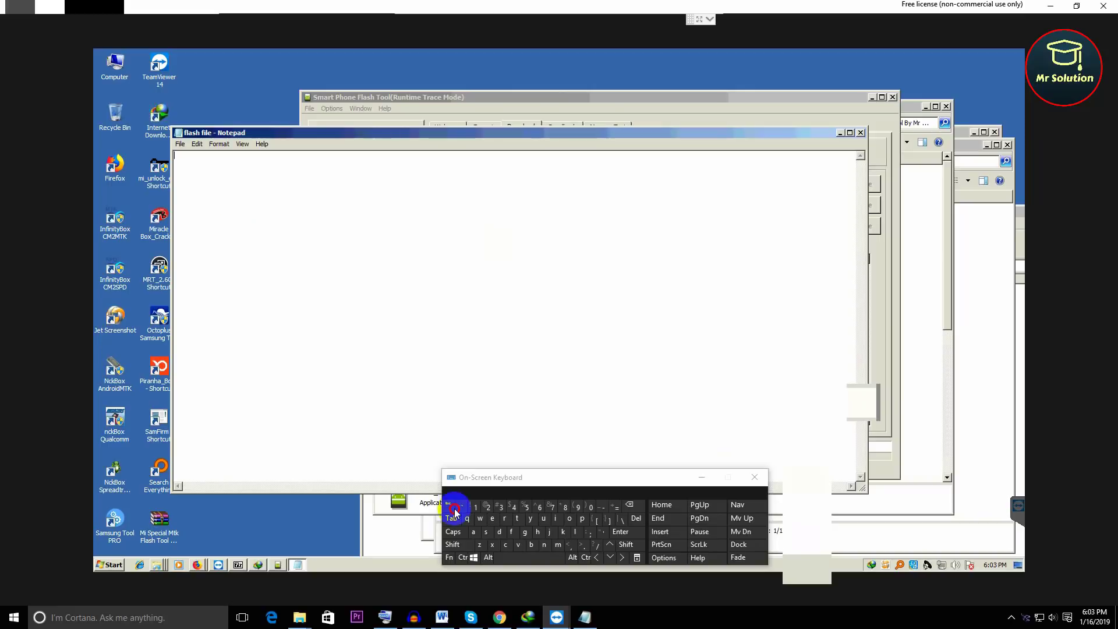
{"action": "left_click", "coordinate": [454, 508]}
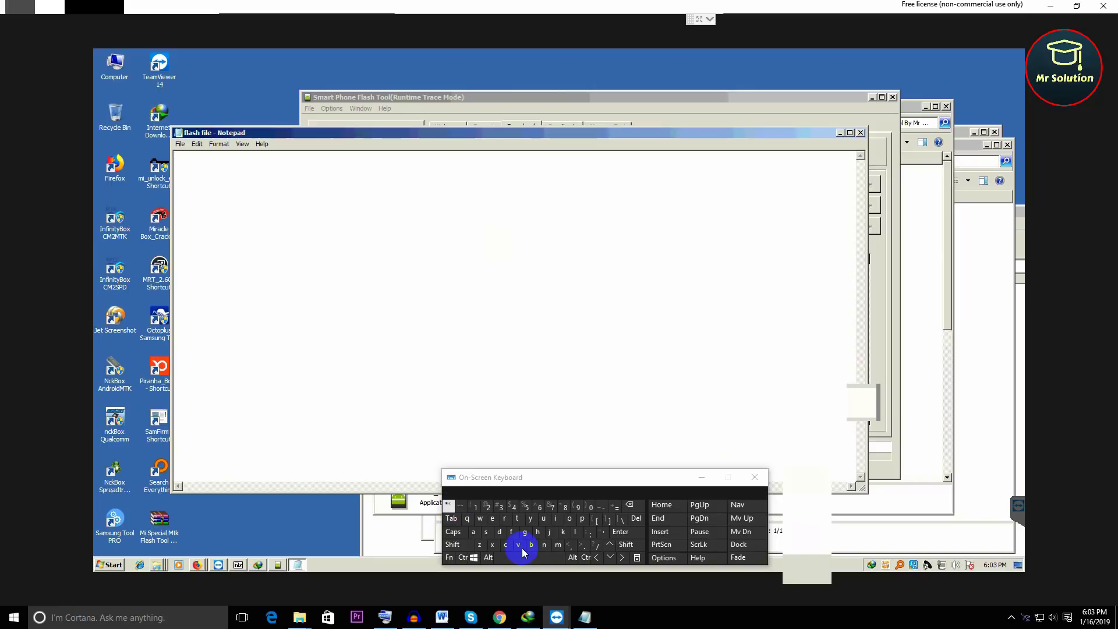
{"action": "left_click", "coordinate": [520, 546]}
{"action": "left_click", "coordinate": [570, 523]}
{"action": "left_click", "coordinate": [580, 532]}
{"action": "left_click", "coordinate": [539, 558]}
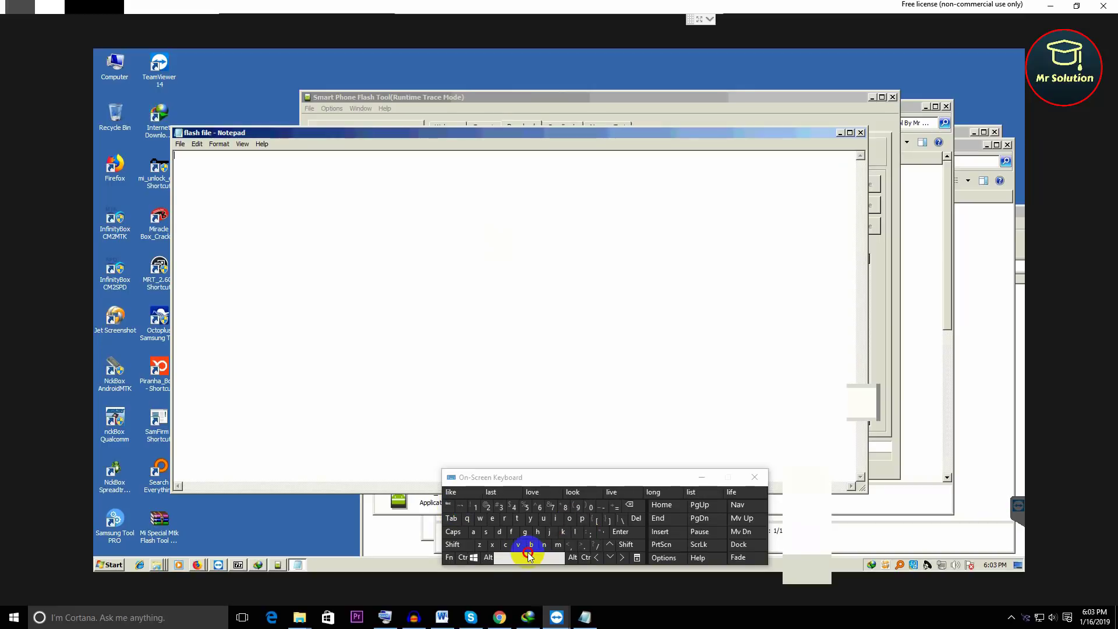
{"action": "left_click", "coordinate": [454, 545]}
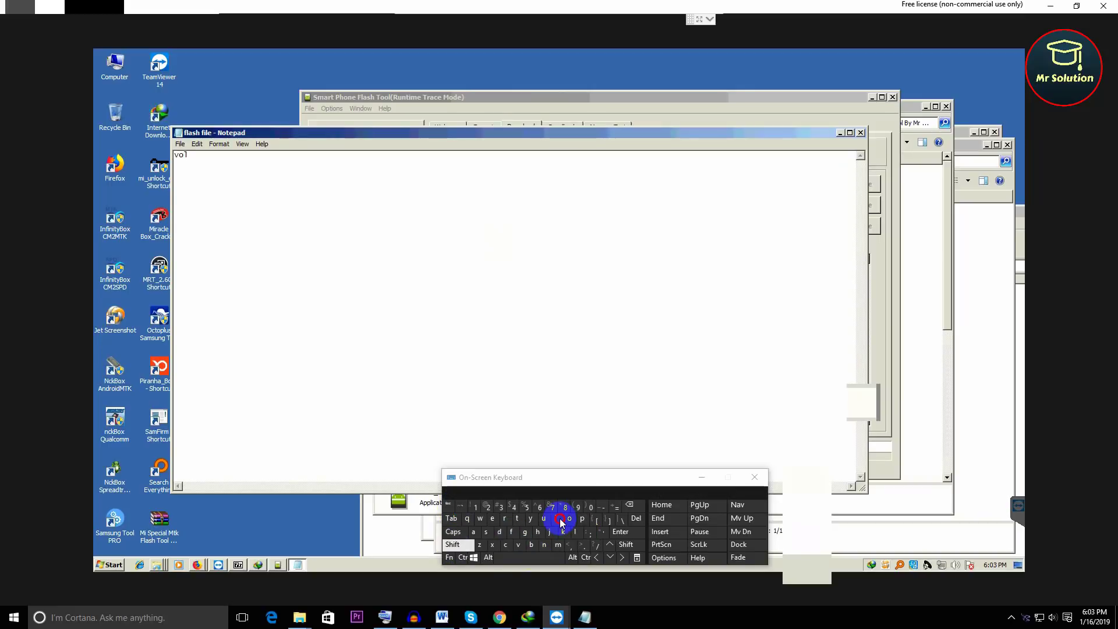
{"action": "left_click", "coordinate": [613, 506]}
{"action": "left_click", "coordinate": [614, 508]}
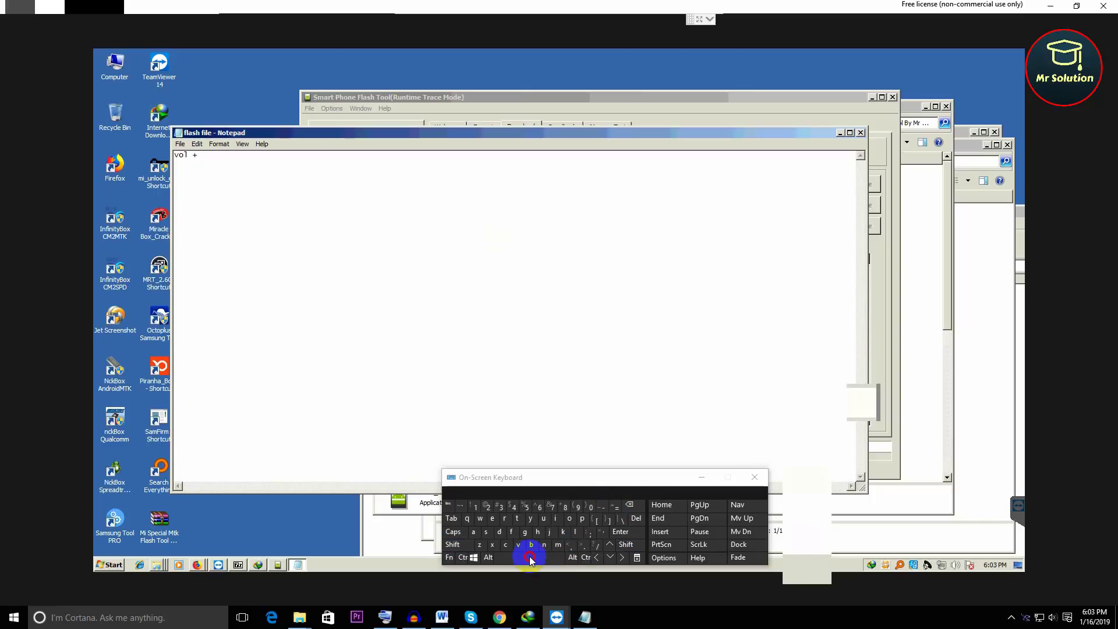
{"action": "type", "text": "a"}
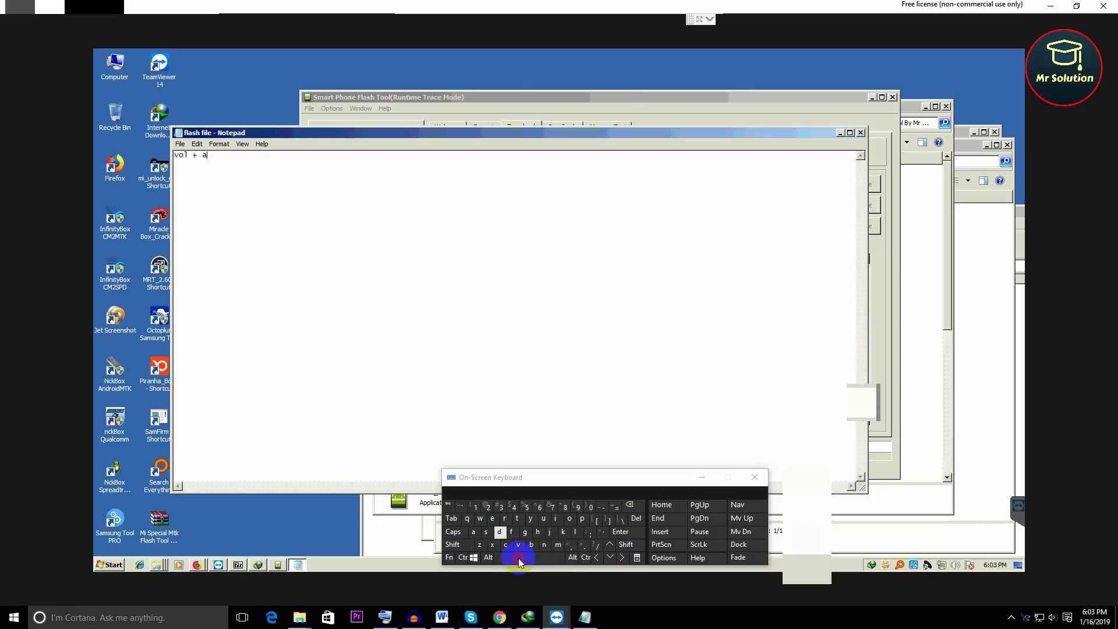
{"action": "type", "text": "nd u"}
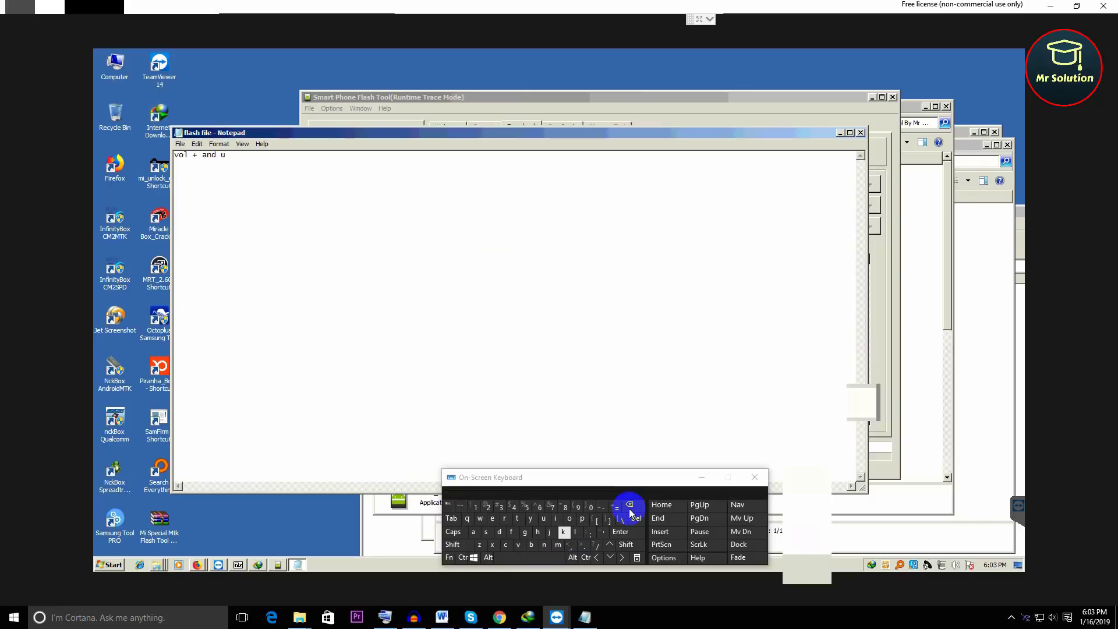
{"action": "left_click", "coordinate": [559, 519]}
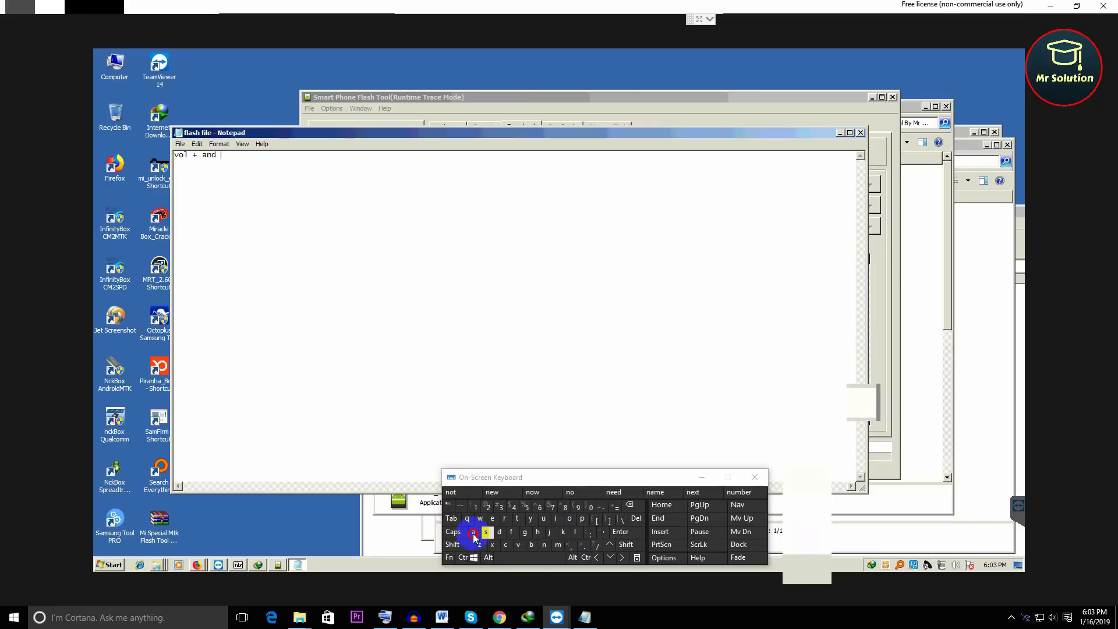
{"action": "type", "text": "nsart "}
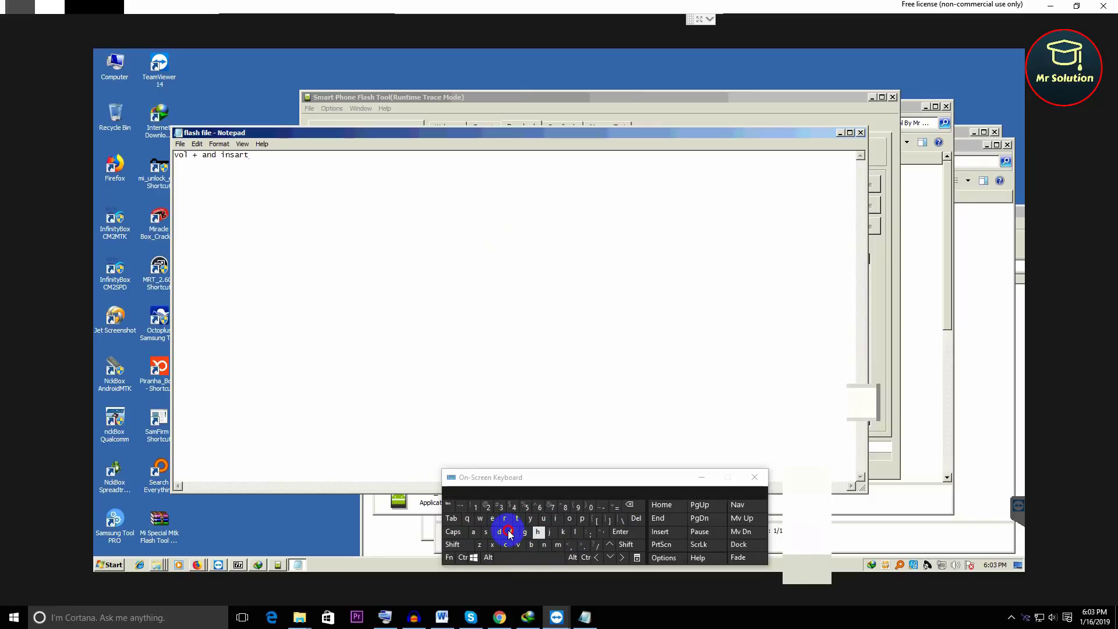
{"action": "type", "text": "usb"}
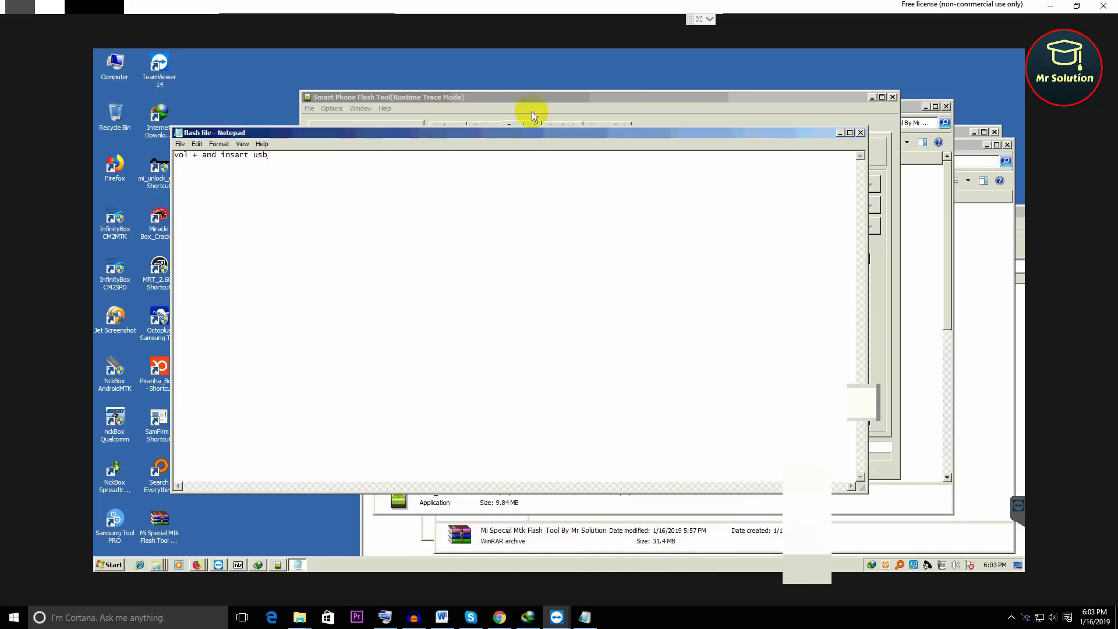
Highlight the end of the written instruction, view the waiting flash tool, and return to the note.
{"action": "key", "text": "shift+Left"}
{"action": "key", "text": "shift+Left"}
{"action": "key", "text": "shift+Left"}
{"action": "key", "text": "shift+Left"}
{"action": "key", "text": "shift+Left"}
{"action": "key", "text": "shift+Left"}
{"action": "key", "text": "shift+Left"}
{"action": "key", "text": "shift+Left"}
{"action": "key", "text": "shift+Left"}
{"action": "key", "text": "shift+Left"}
{"action": "key", "text": "shift+Left"}
{"action": "key", "text": "shift+Left"}
{"action": "left_click", "coordinate": [530, 93]}
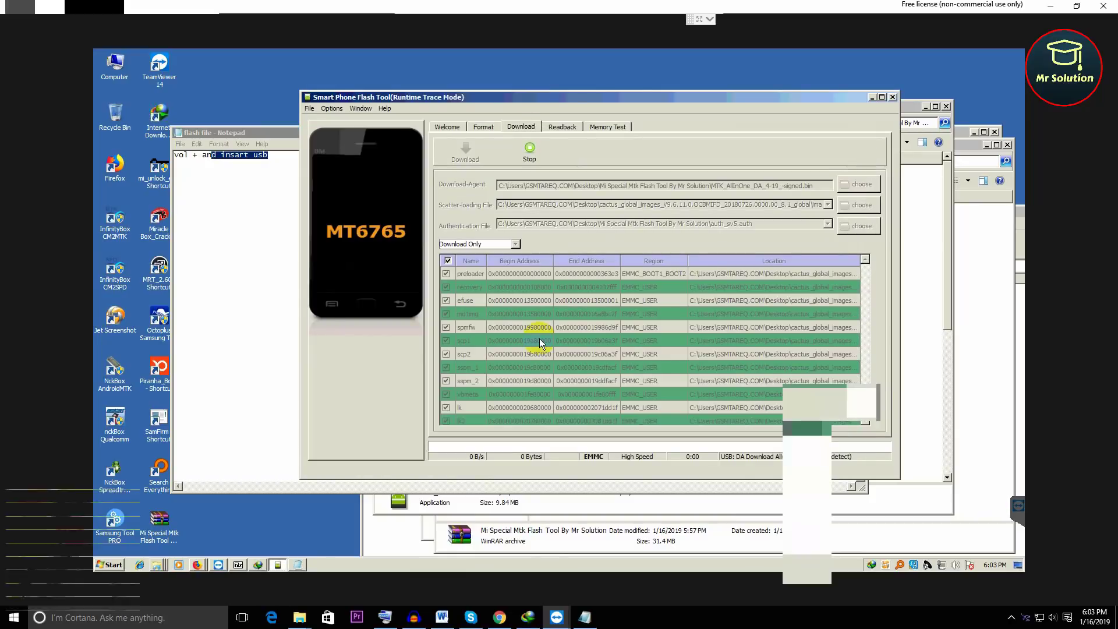
{"action": "key", "text": "alt+Tab"}
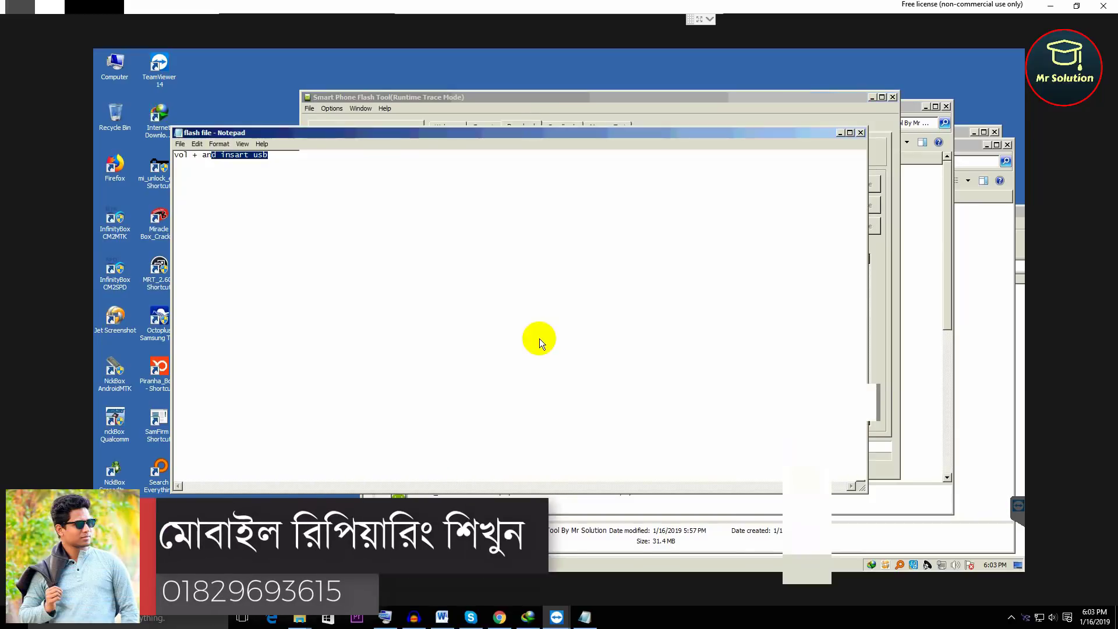
End the instruction with a period and write "ok vai" on a separate line below it.
{"action": "left_click", "coordinate": [539, 339]}
{"action": "key", "text": "Return"}
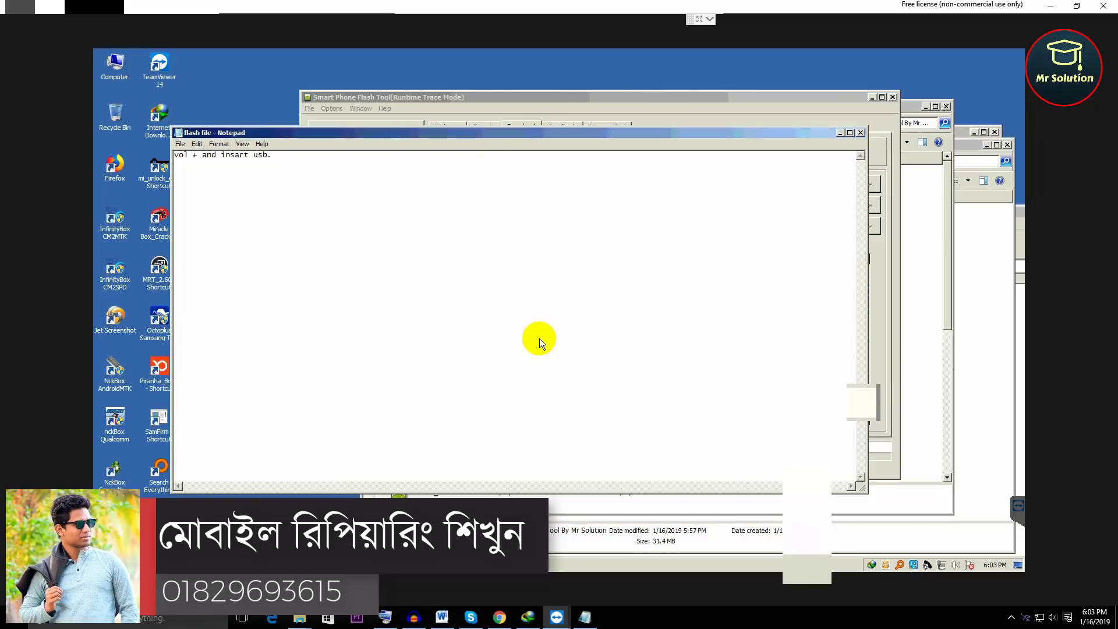
{"action": "key", "text": "Return"}
{"action": "type", "text": "ok va"}
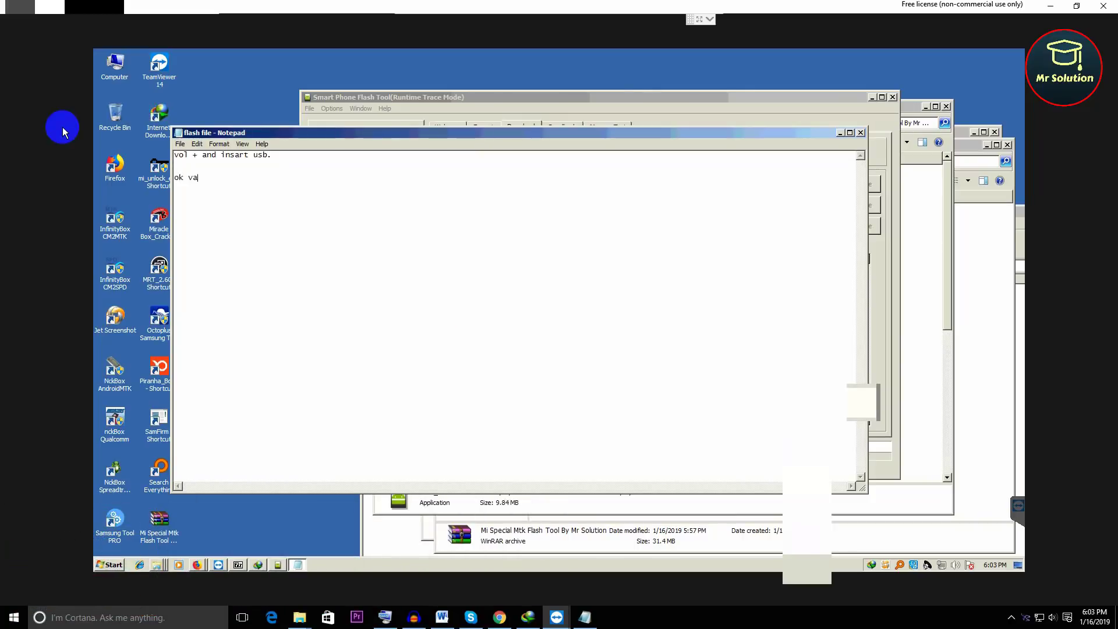
{"action": "type", "text": "i"}
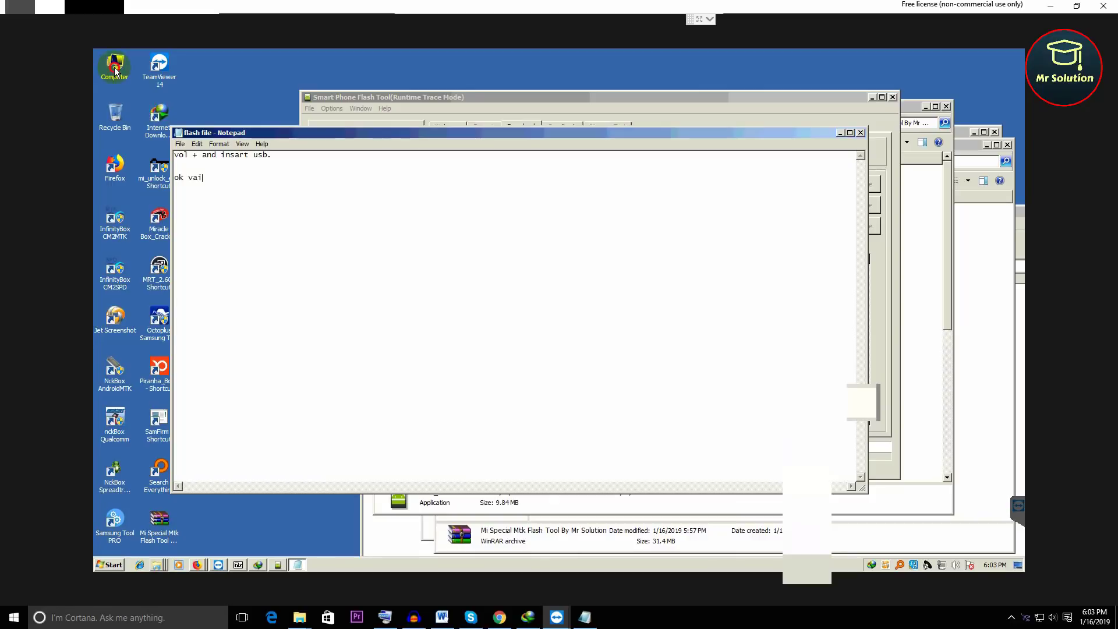
Open Device Manager in Computer Management, expand Ports (COM & LPT) to check for the phone's port, and return to the flash tool.
{"action": "left_click", "coordinate": [115, 71]}
{"action": "right_click", "coordinate": [115, 69]}
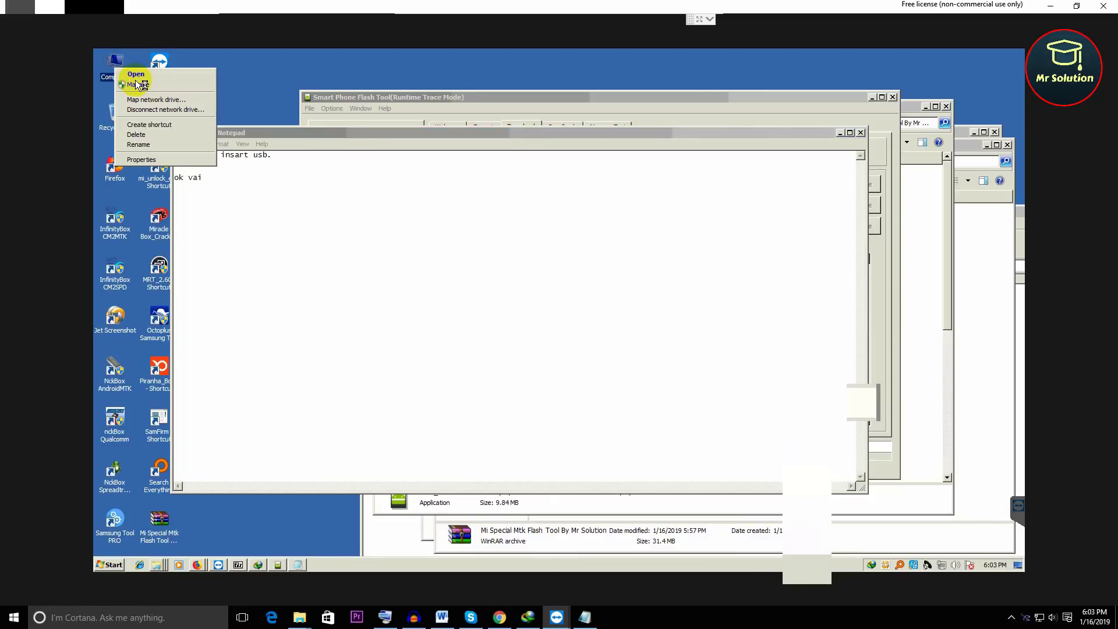
{"action": "left_click", "coordinate": [299, 187]}
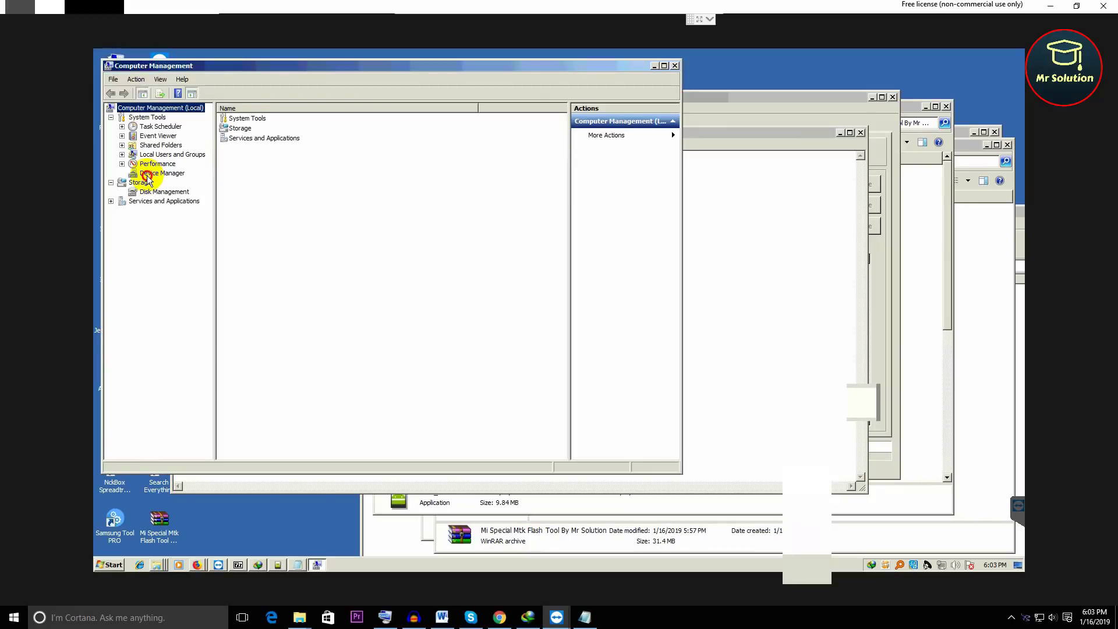
{"action": "left_click", "coordinate": [146, 173]}
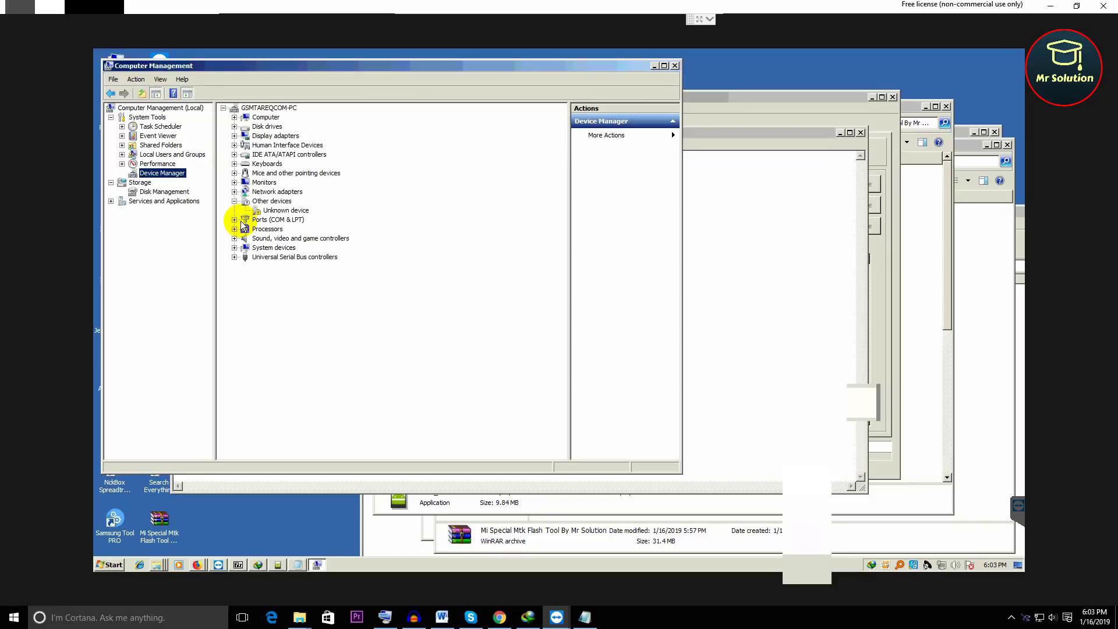
{"action": "left_click", "coordinate": [234, 220]}
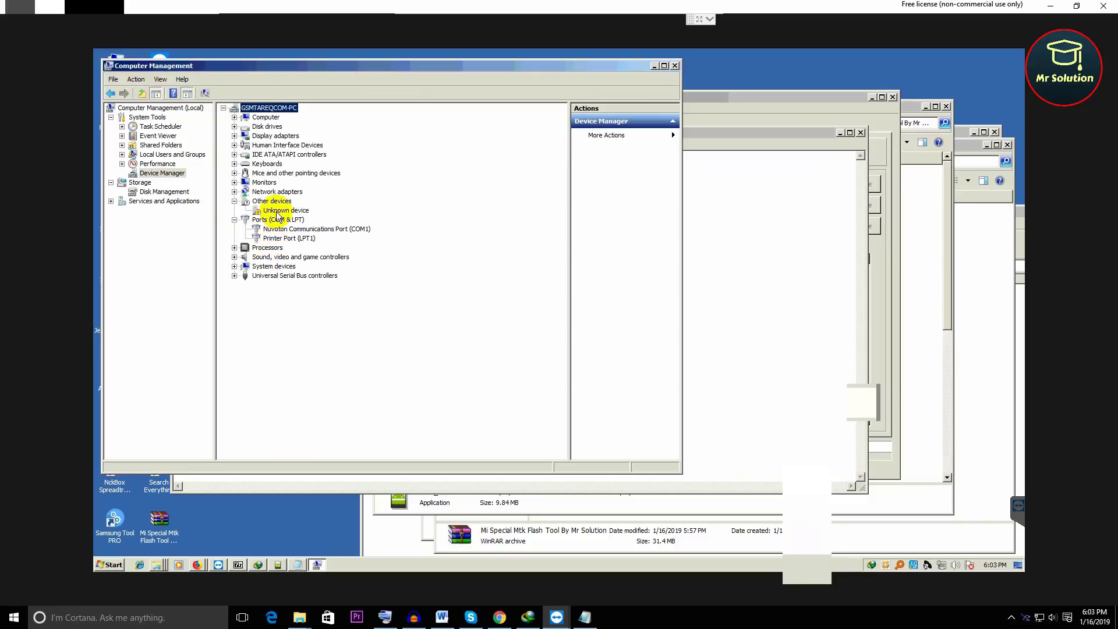
{"action": "left_click", "coordinate": [831, 98]}
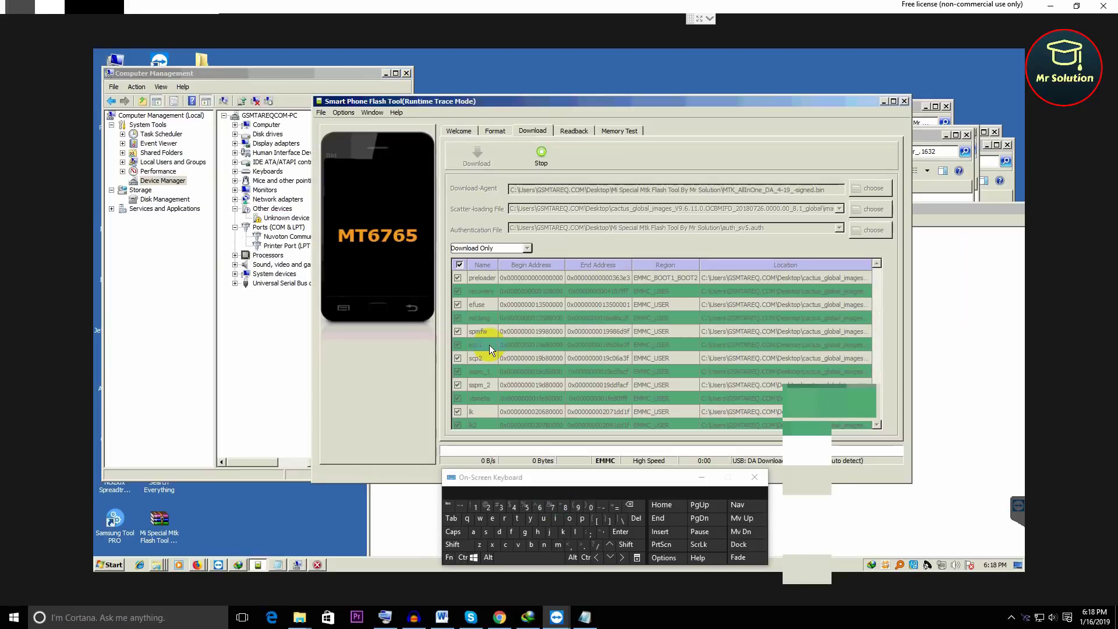
Bring the flash file note to the front and highlight its line "vol + and insart usb.".
{"action": "left_click", "coordinate": [274, 565]}
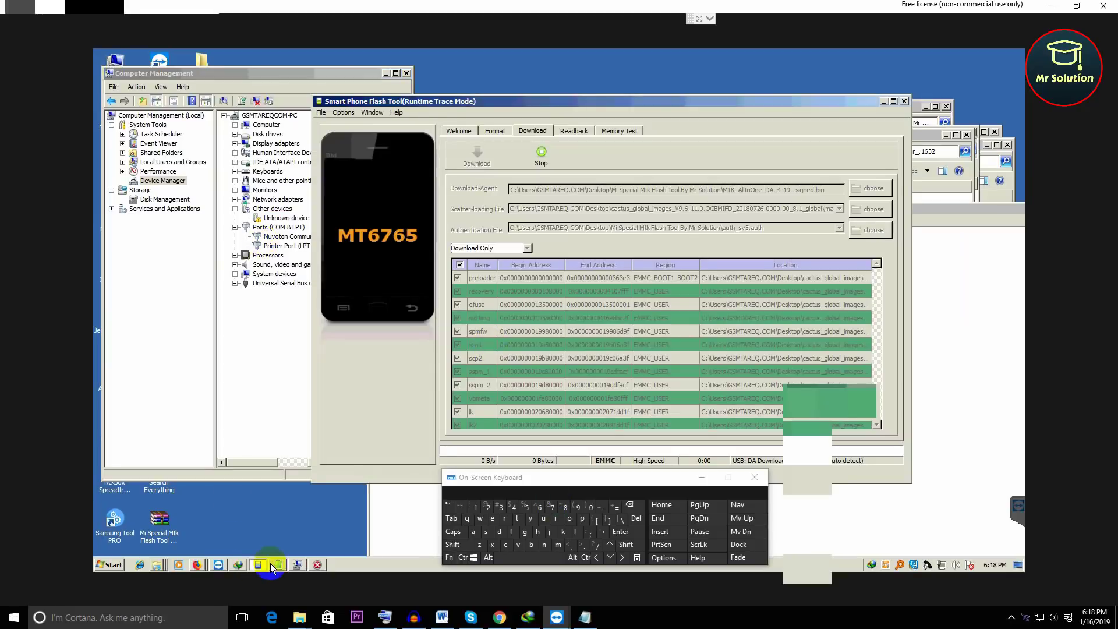
{"action": "left_click", "coordinate": [380, 228]}
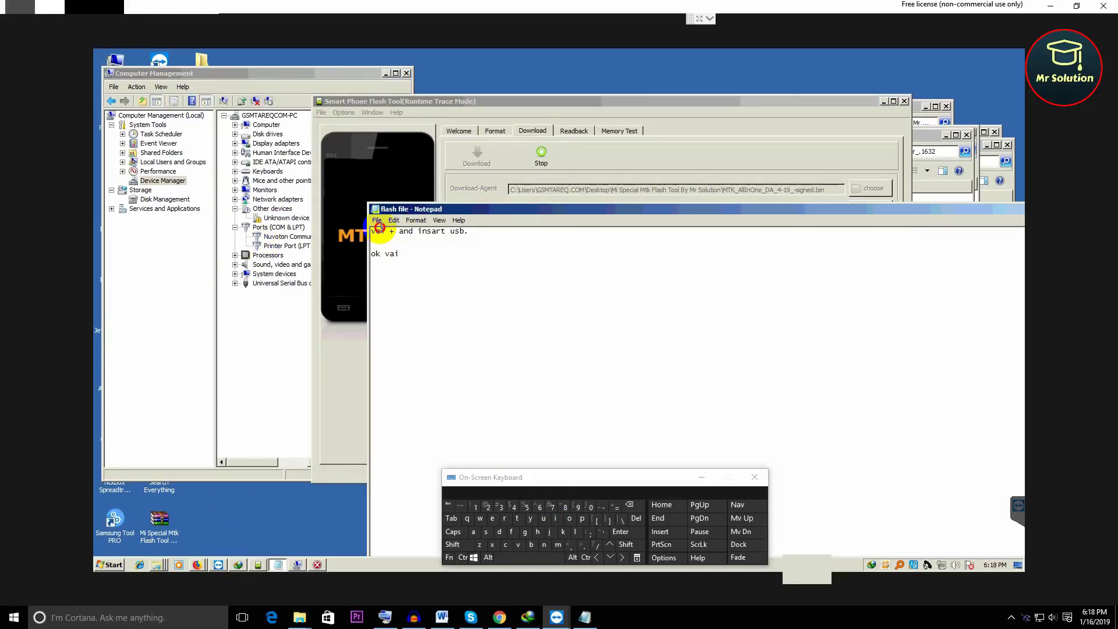
{"action": "key", "text": "ctrl+a"}
{"action": "left_click", "coordinate": [389, 231]}
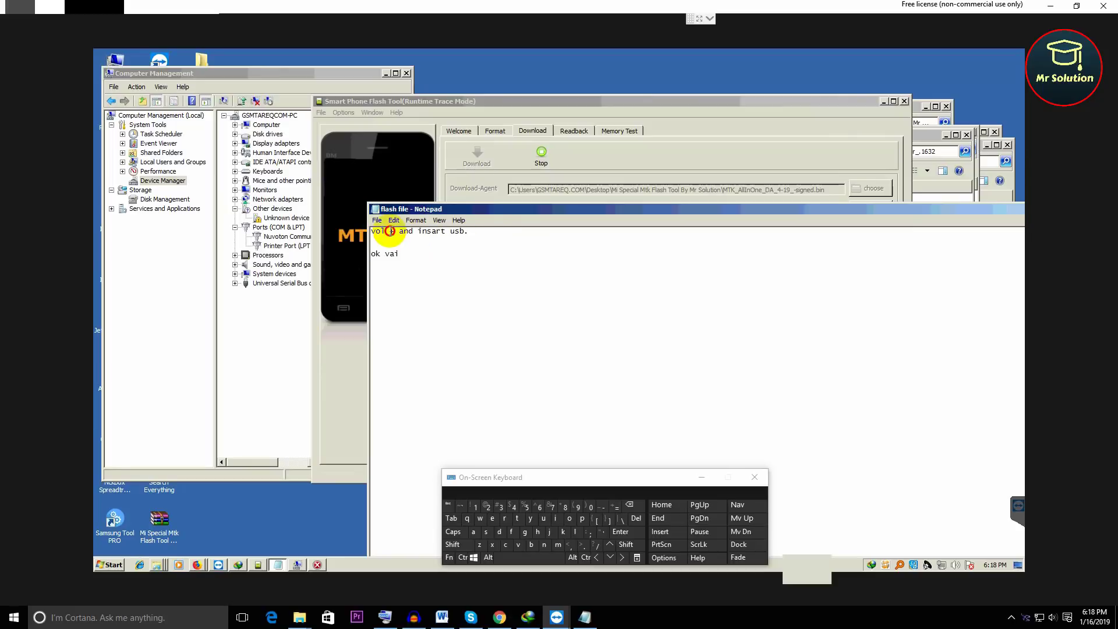
{"action": "left_click_drag", "start_coordinate": [390, 231], "coordinate": [375, 233]}
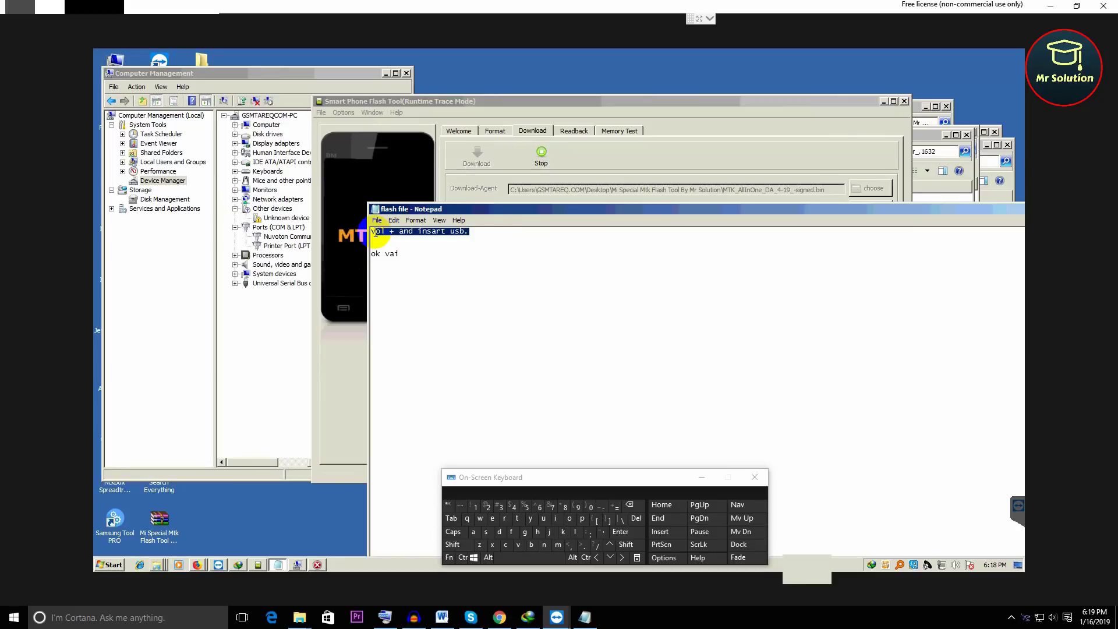
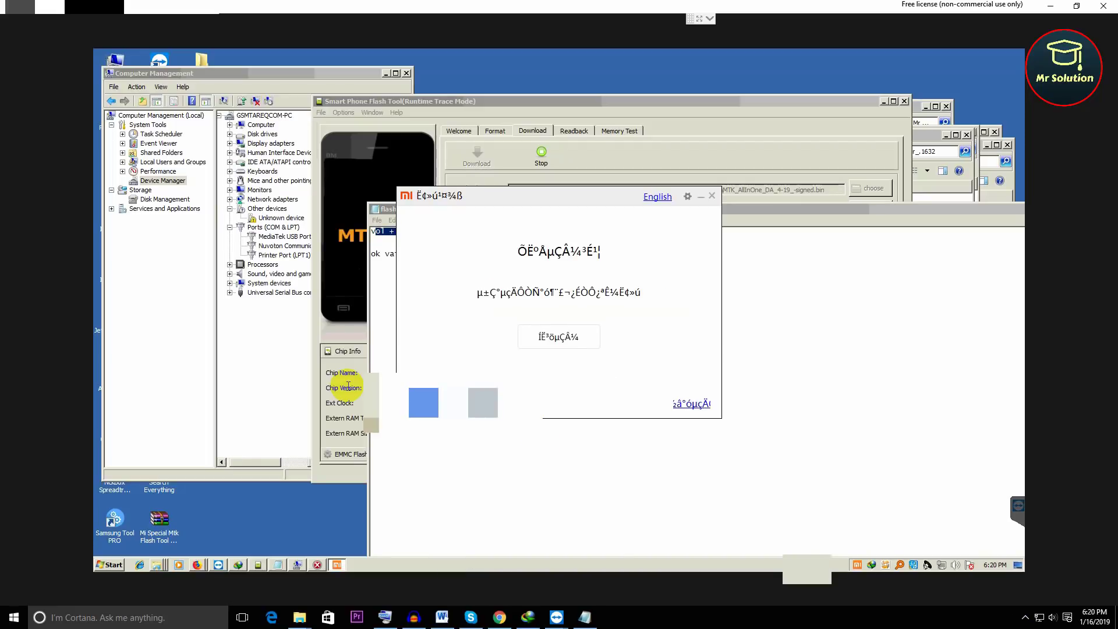
Bring the flash tool to the front to monitor the firmware download's progress.
{"action": "left_click", "coordinate": [349, 386]}
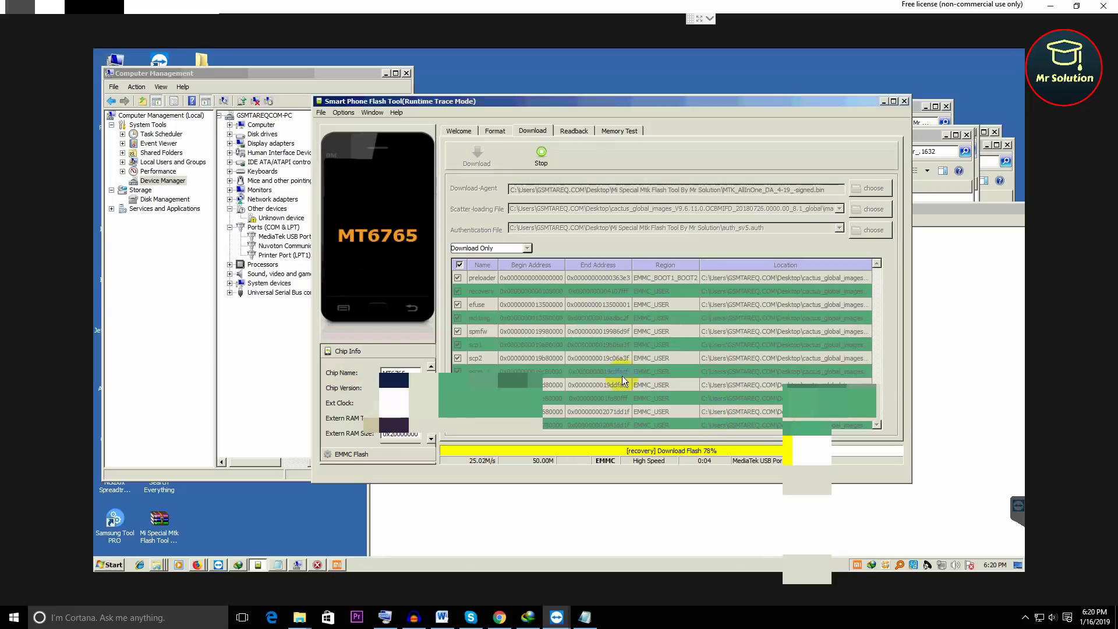